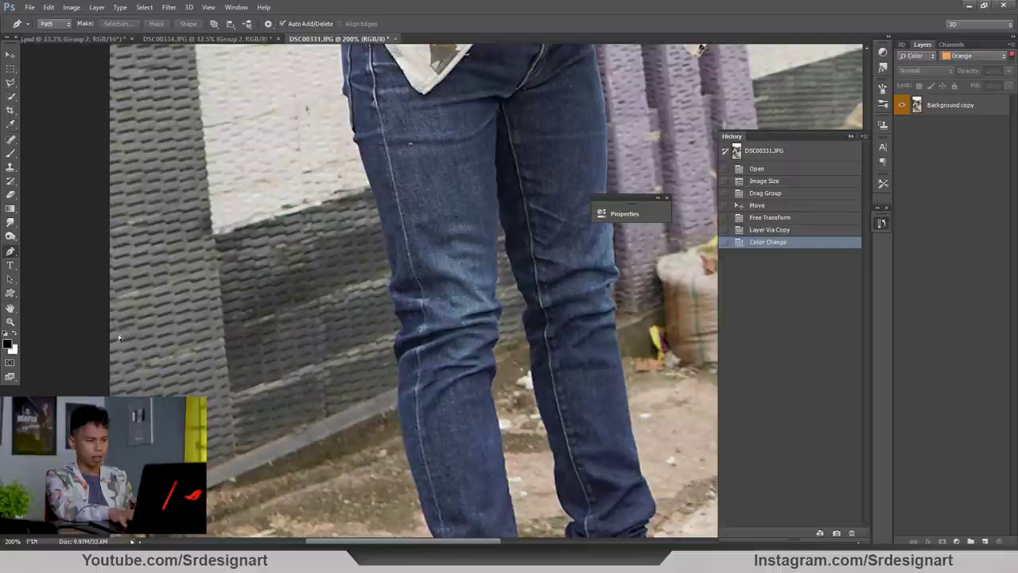
# - Begin a Pen path along the outer side seam of the man's jeans, starting near the hip pocket
pyautogui.moveTo(321, 71); pyautogui.dragTo(343, 337)
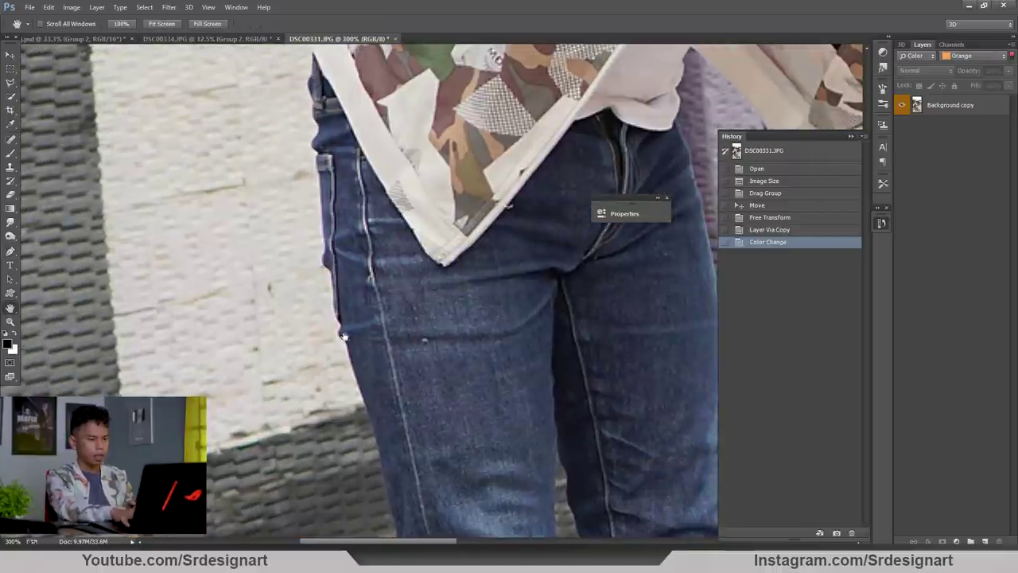
pyautogui.click(319, 169)
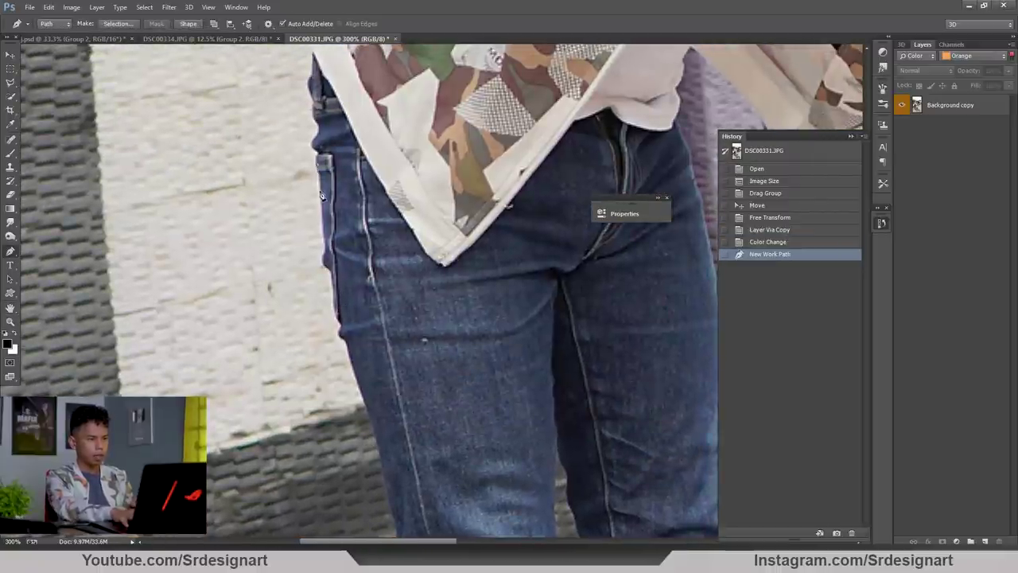
pyautogui.click(331, 261)
pyautogui.click(326, 266)
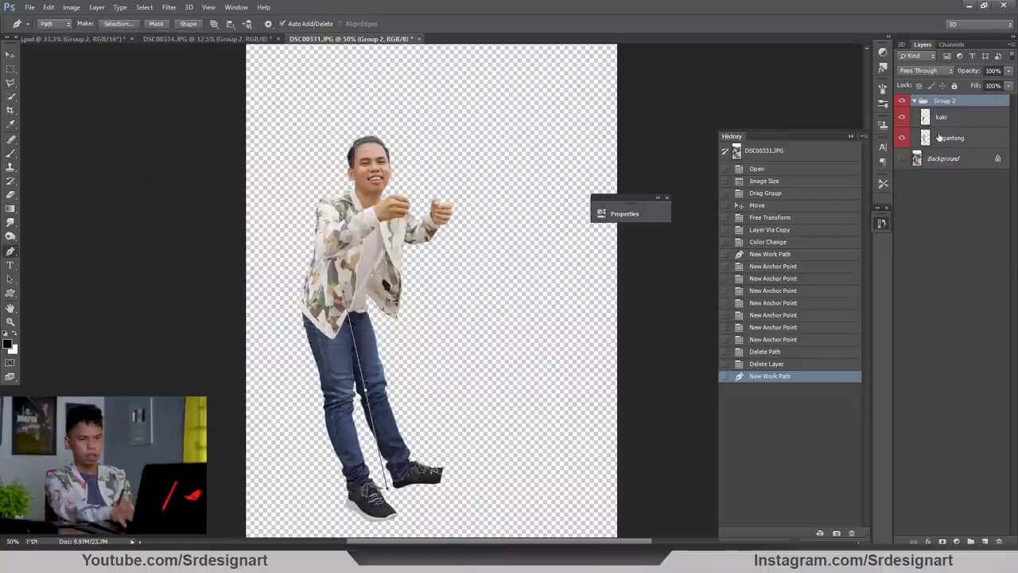
# - Select the si ganteng layer in Group 2 and delete the stray work path over the legs
pyautogui.click(941, 119)
pyautogui.click(948, 138)
pyautogui.click(942, 120)
pyautogui.click(950, 138)
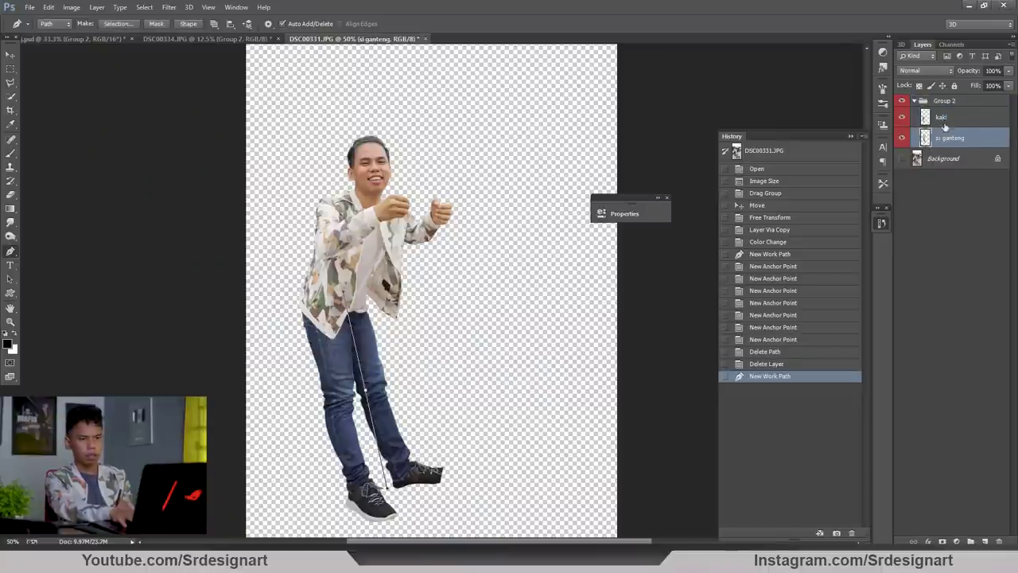
pyautogui.press('Delete')
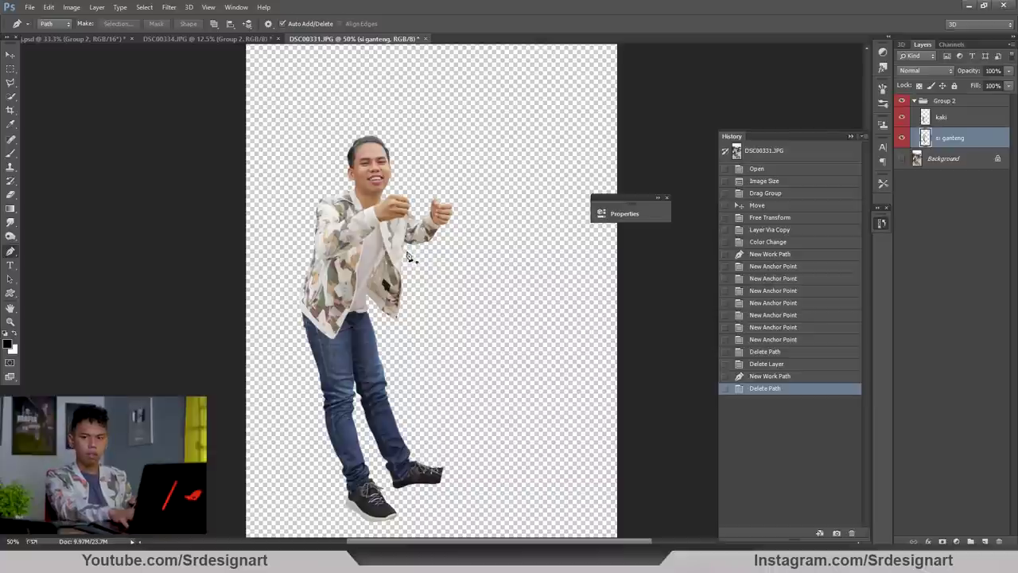
# - Open the photo of the woman on the swing, IMG_4239.PNG
pyautogui.click(29, 7)
pyautogui.press('Escape')
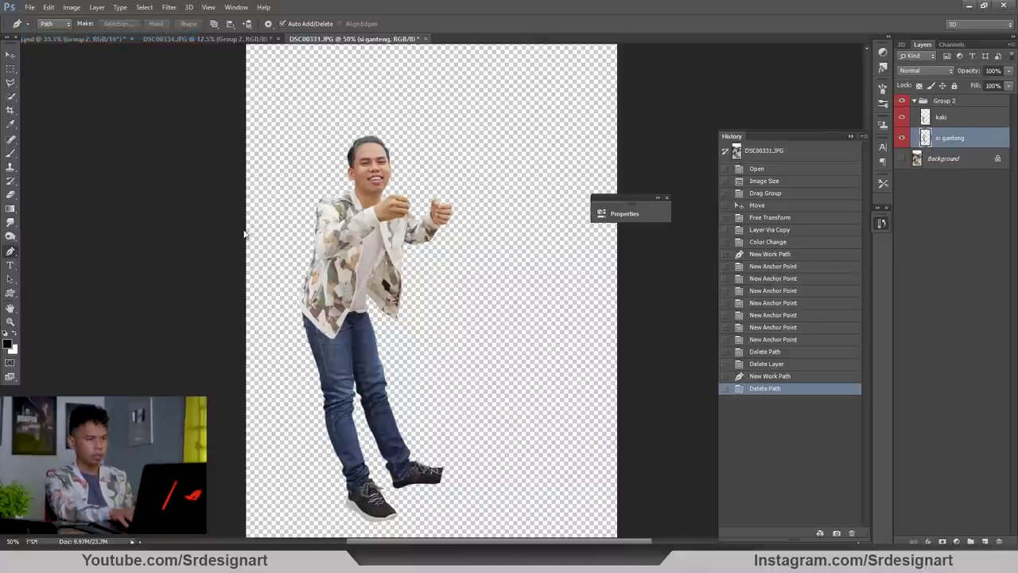
pyautogui.hotkey('ctrl', 'o')
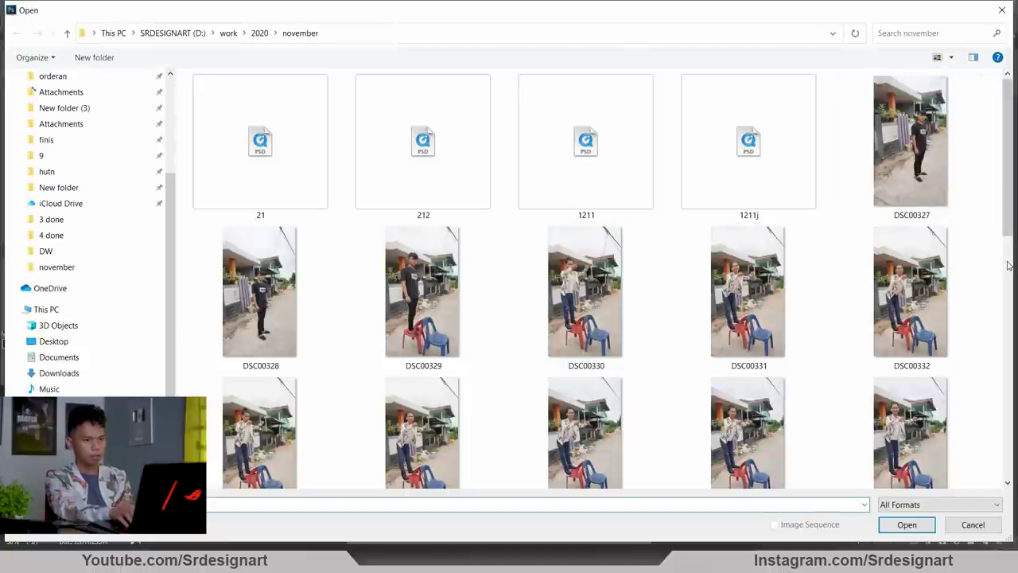
pyautogui.scroll(-8, 1007, 265)
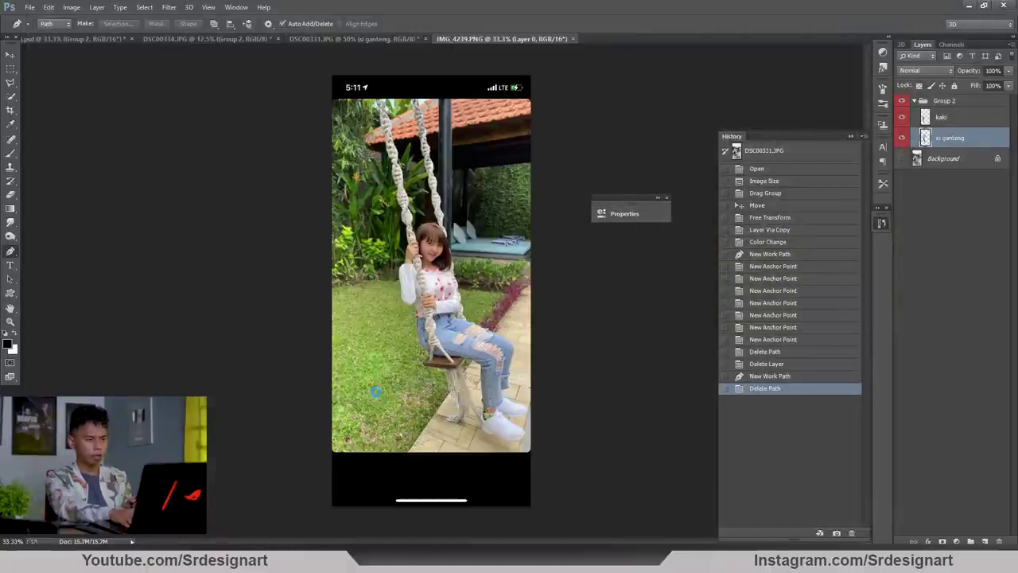
# - Trace a Pen path along the outer edge of the woman's white sleeve, from the raised wrist down around the elbow
pyautogui.hotkey('ctrl', '+')
pyautogui.hotkey('ctrl', '+')
pyautogui.moveTo(382, 395)
pyautogui.mouseDown()
pyautogui.moveTo(362, 372)
pyautogui.moveTo(374, 410)
pyautogui.mouseUp()
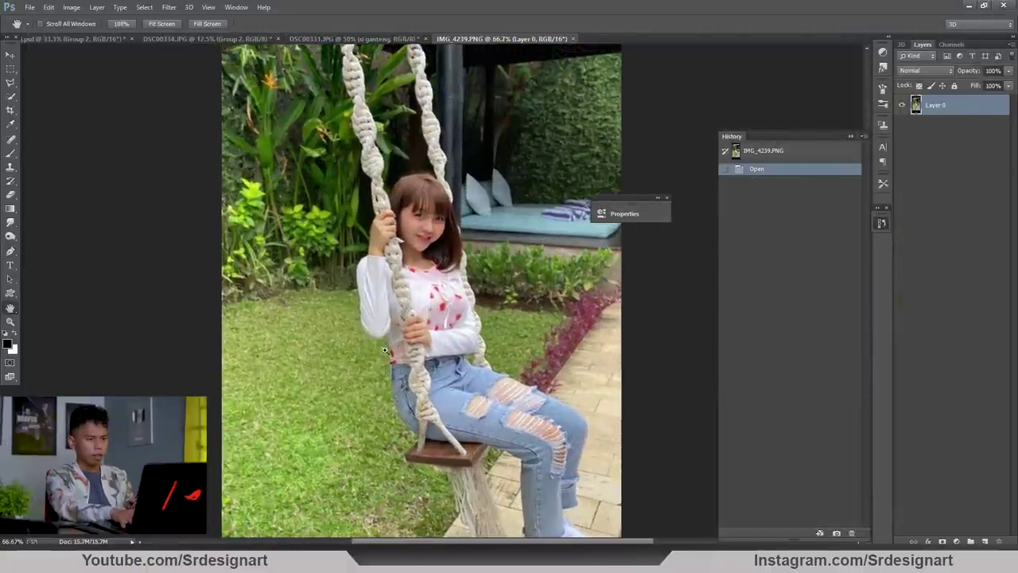
pyautogui.hotkey('ctrl', '+')
pyautogui.hotkey('ctrl', '+')
pyautogui.moveTo(299, 253); pyautogui.dragTo(401, 248)
pyautogui.press('p')
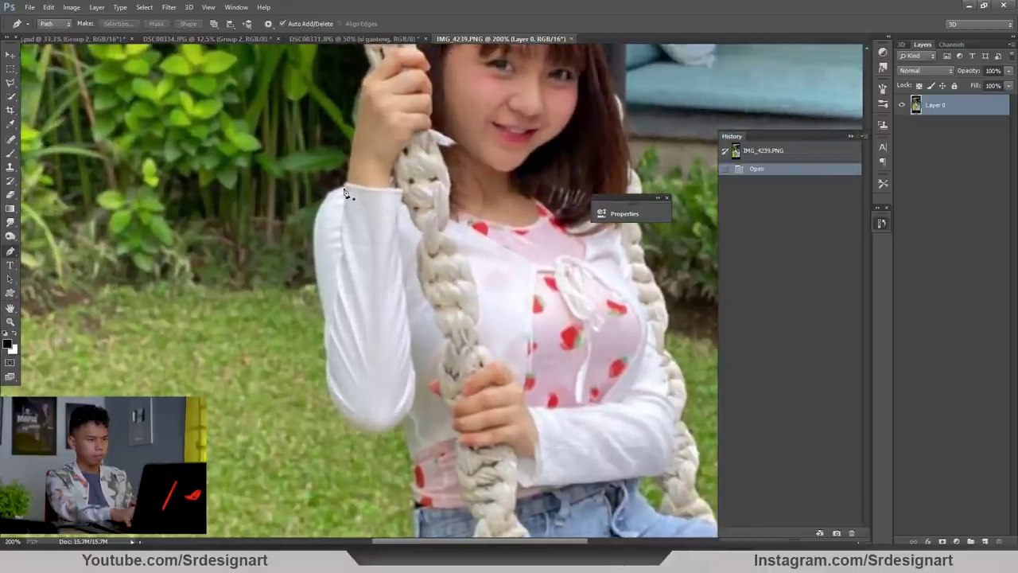
pyautogui.click(343, 188)
pyautogui.moveTo(315, 255); pyautogui.dragTo(316, 268)
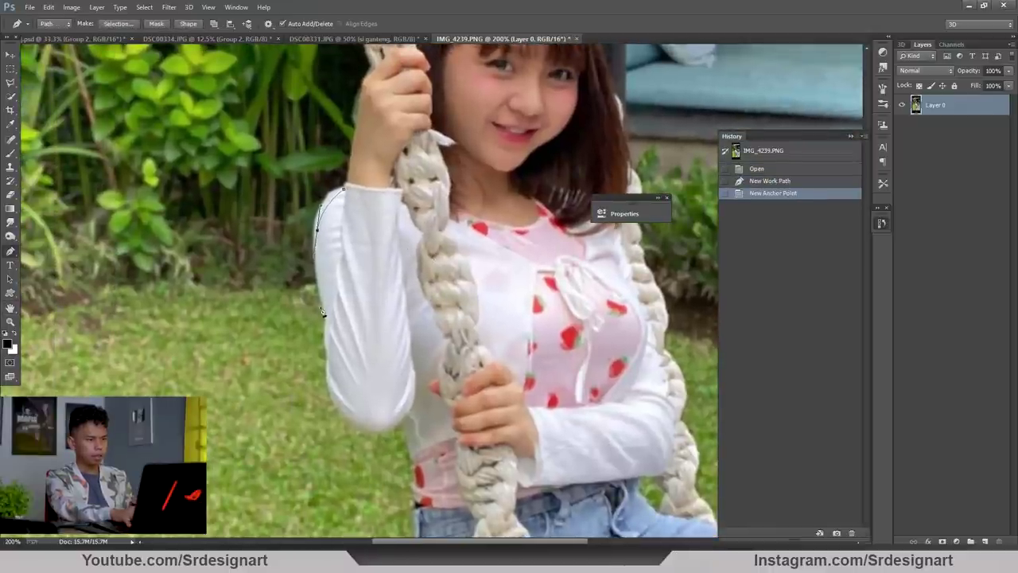
pyautogui.click(325, 333)
pyautogui.click(328, 380)
pyautogui.click(383, 440)
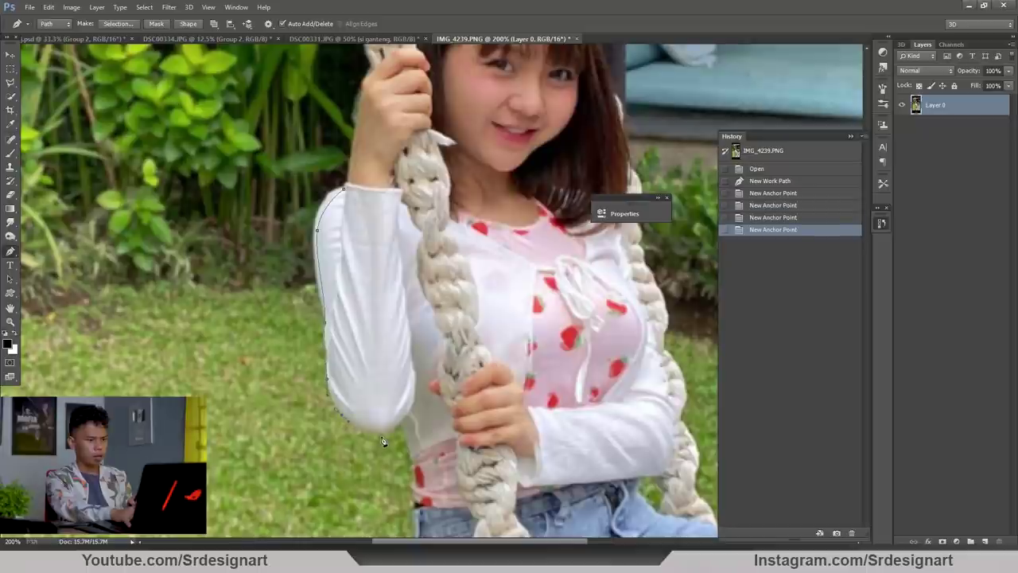
# - Continue the Pen path from beneath the elbow along the side of the strawberry top to the jeans' waistband
pyautogui.click(400, 431)
pyautogui.click(408, 444)
pyautogui.click(413, 470)
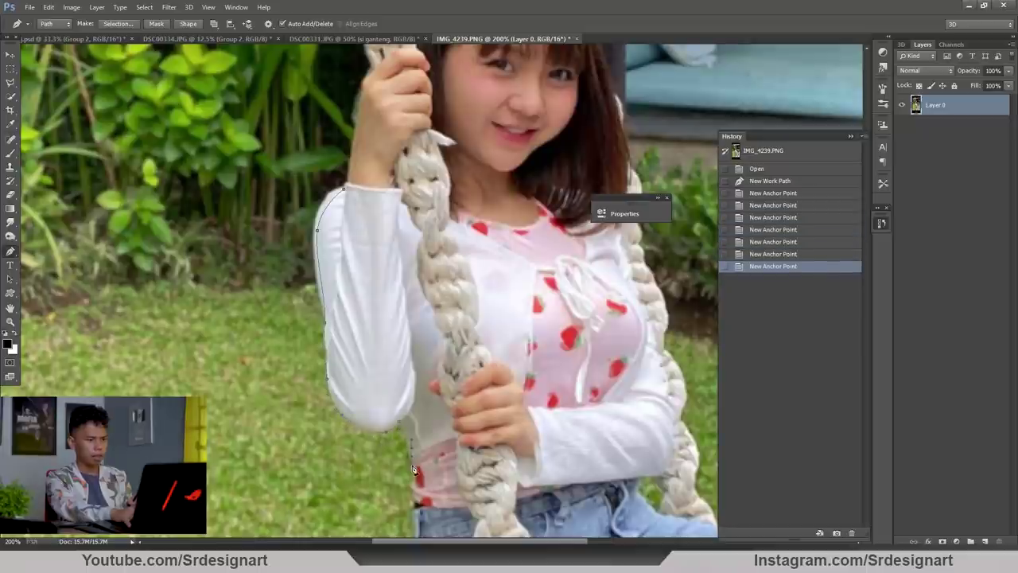
pyautogui.click(414, 481)
pyautogui.click(413, 496)
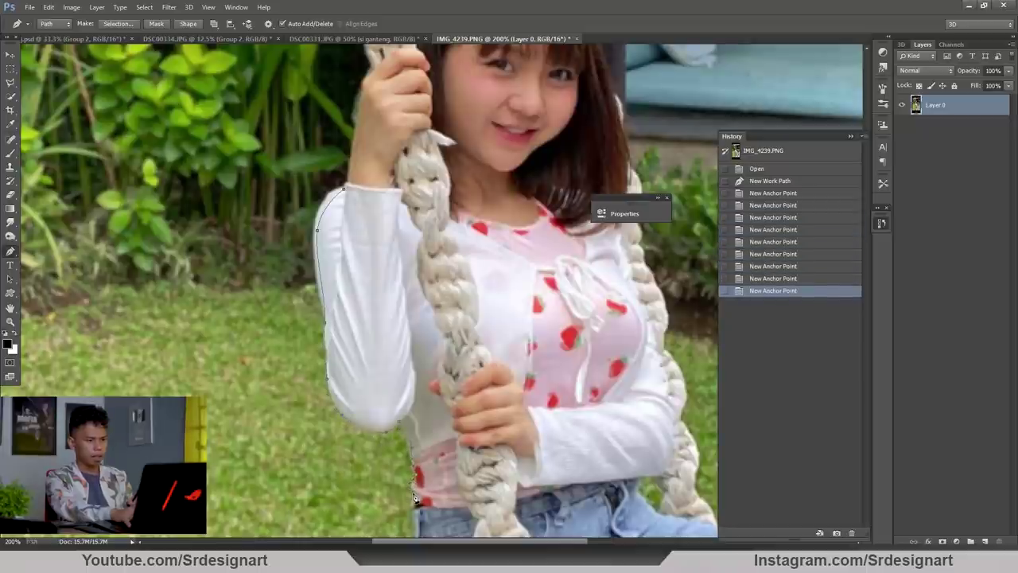
pyautogui.click(414, 509)
pyautogui.click(415, 515)
pyautogui.moveTo(415, 515); pyautogui.dragTo(427, 247)
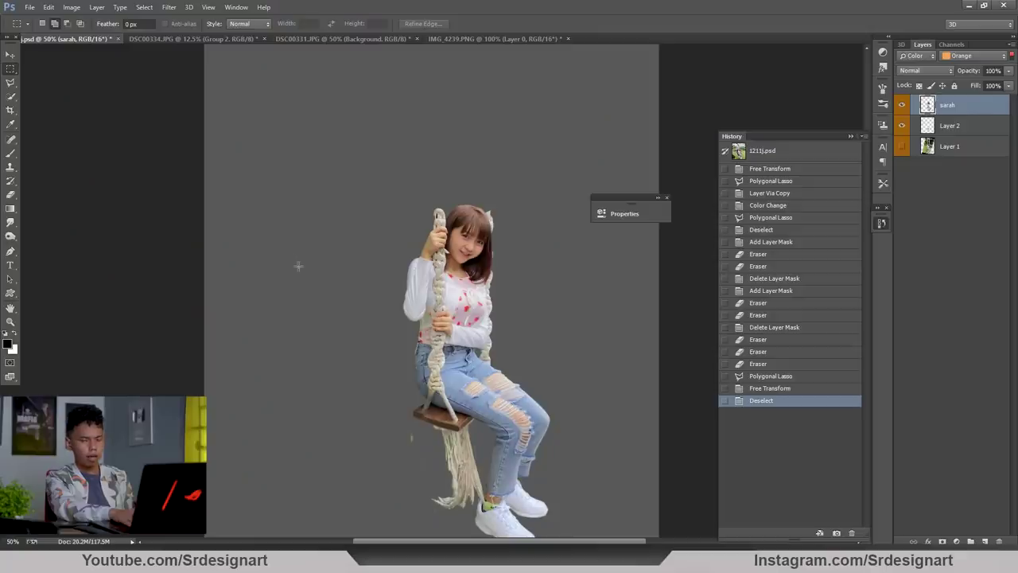
# - Try to merge the woman's cutout layer with Layer 2 in the 1211j.psd composite
pyautogui.press('space')
pyautogui.moveTo(358, 318); pyautogui.dragTo(395, 107)
pyautogui.hotkey('ctrl', '+')
pyautogui.hotkey('ctrl', '+')
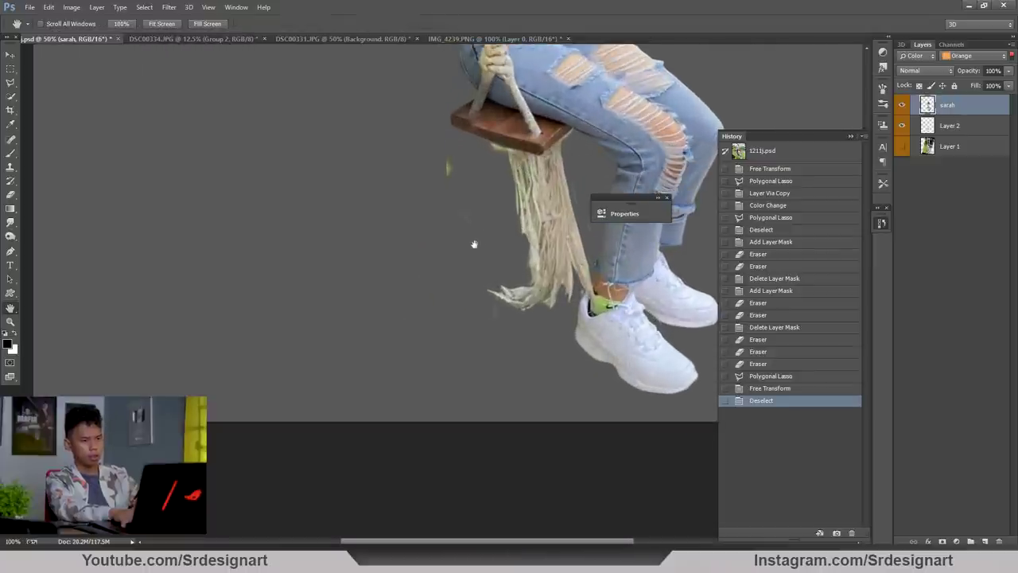
pyautogui.rightClick(947, 132)
pyautogui.click(752, 388)
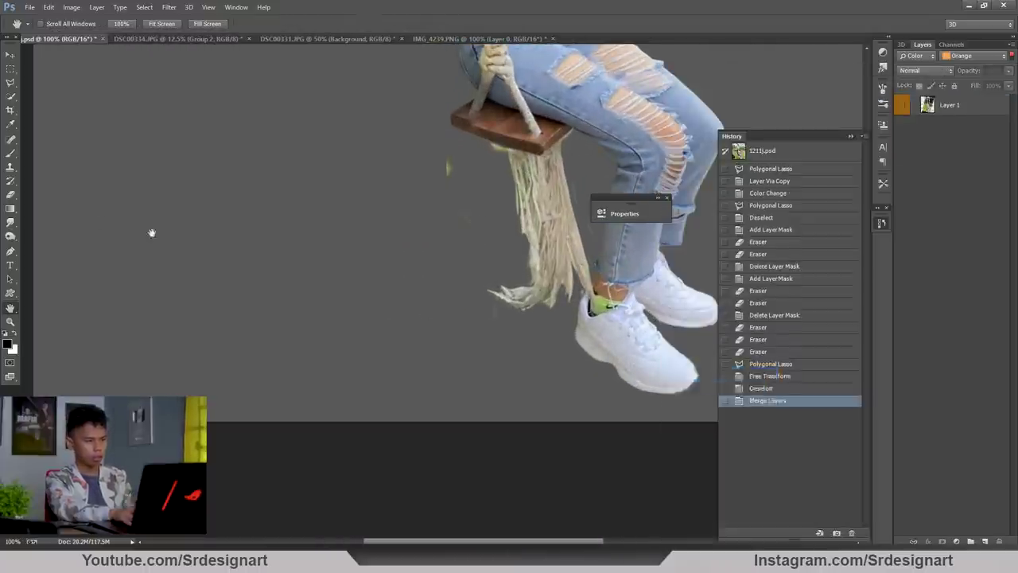
pyautogui.click(10, 195)
pyautogui.hotkey('ctrl', 'z')
# - Erase the leftover specks around the swing's fringe and beneath the seat on the woman's cutout layer
pyautogui.click(515, 332)
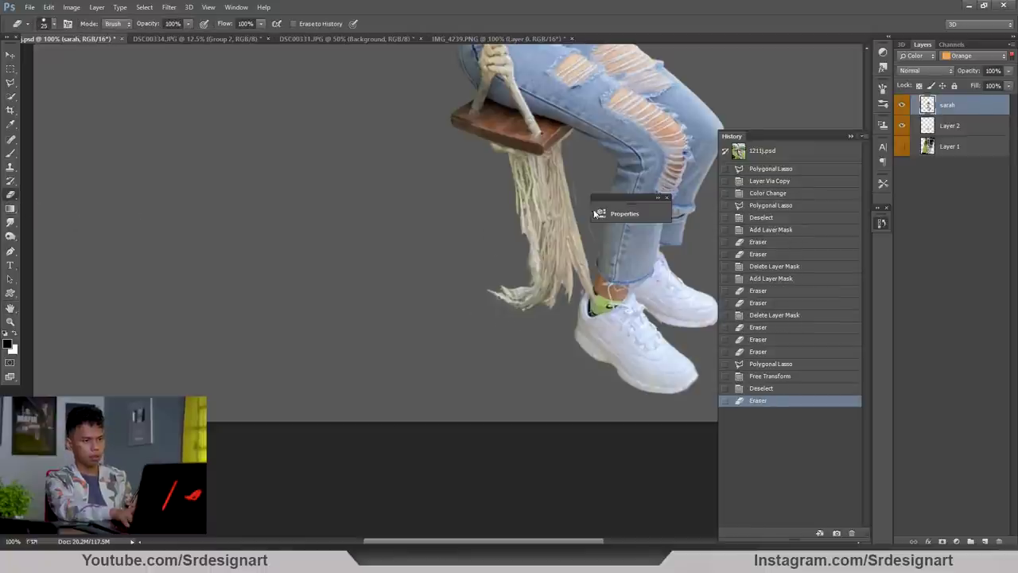
pyautogui.click(572, 143)
pyautogui.hotkey('ctrl', '-')
pyautogui.hotkey('ctrl', '-')
pyautogui.hotkey('ctrl', '-')
pyautogui.press('space')
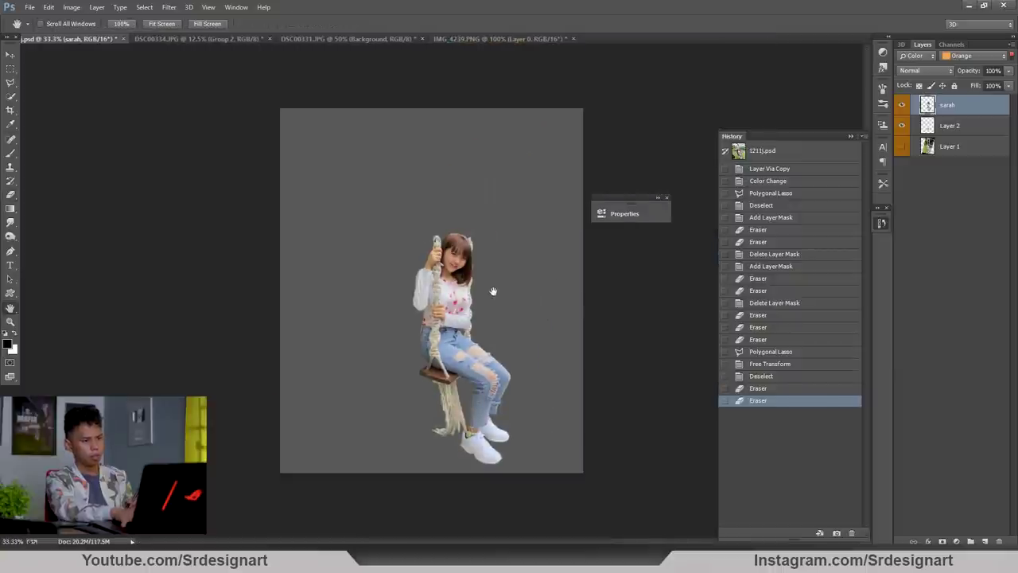
pyautogui.hotkey('ctrl', '+')
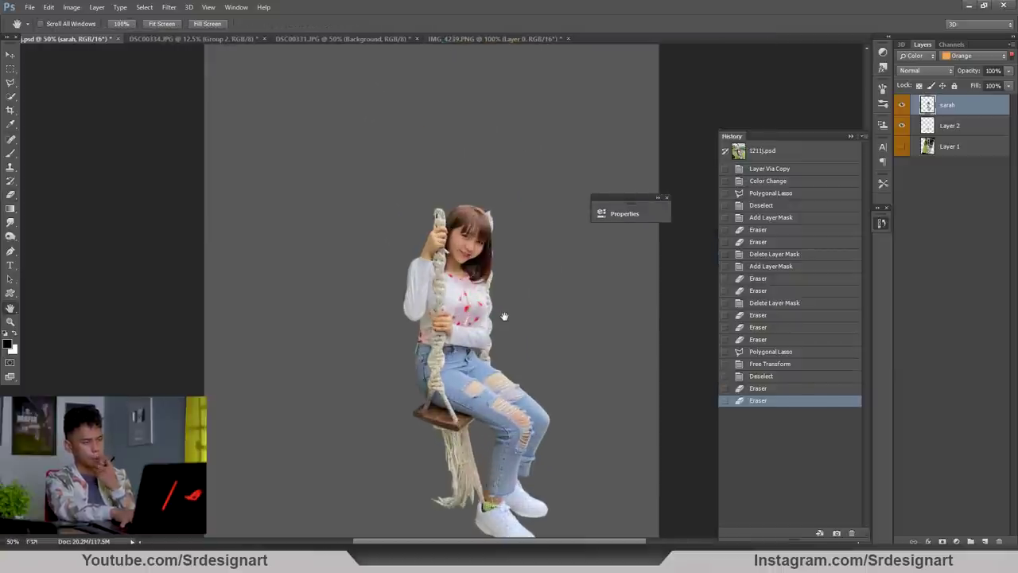
pyautogui.hotkey('ctrl', '-')
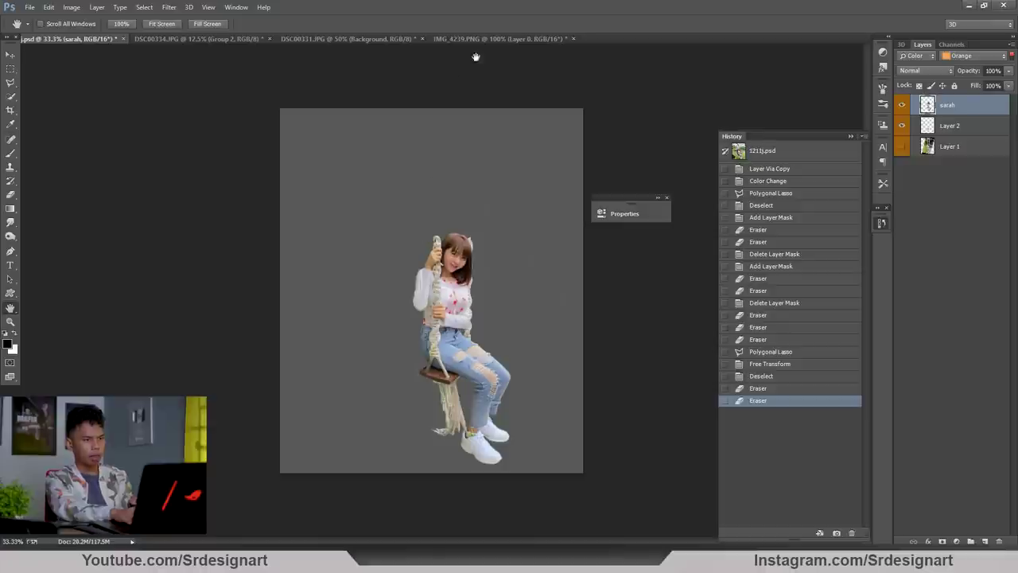
# - Copy the man's cutout, Group 2, from DSC00331.JPG into the 1211j.psd composite and accept the profile conversion
pyautogui.click(447, 38)
pyautogui.click(393, 38)
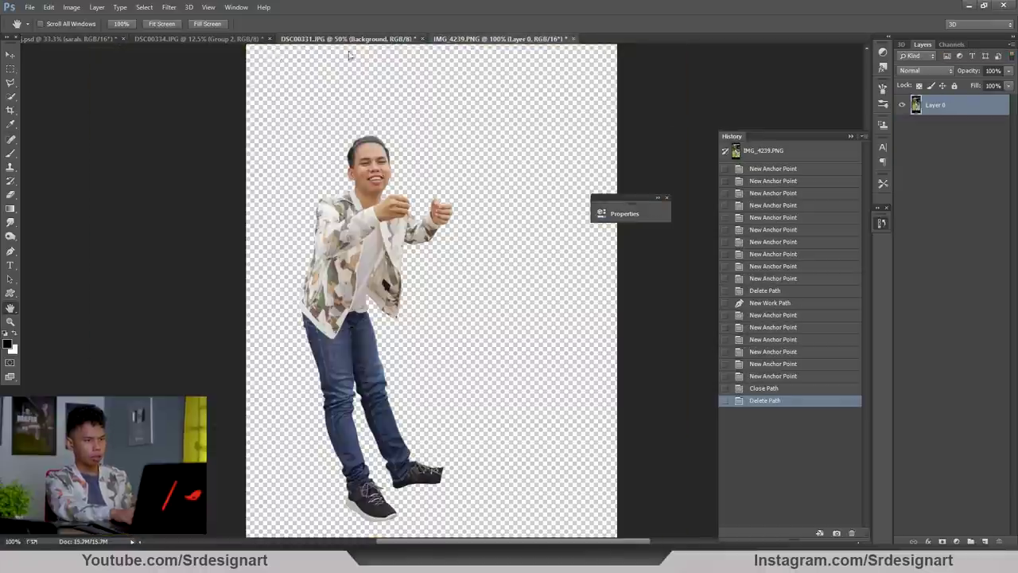
pyautogui.click(8, 56)
pyautogui.moveTo(343, 229); pyautogui.dragTo(429, 304)
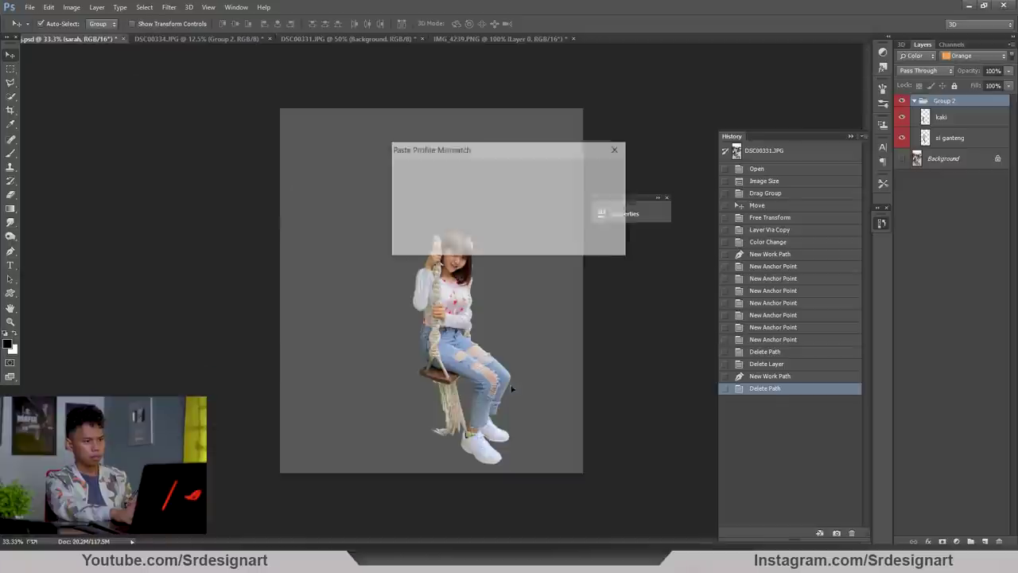
pyautogui.press('Return')
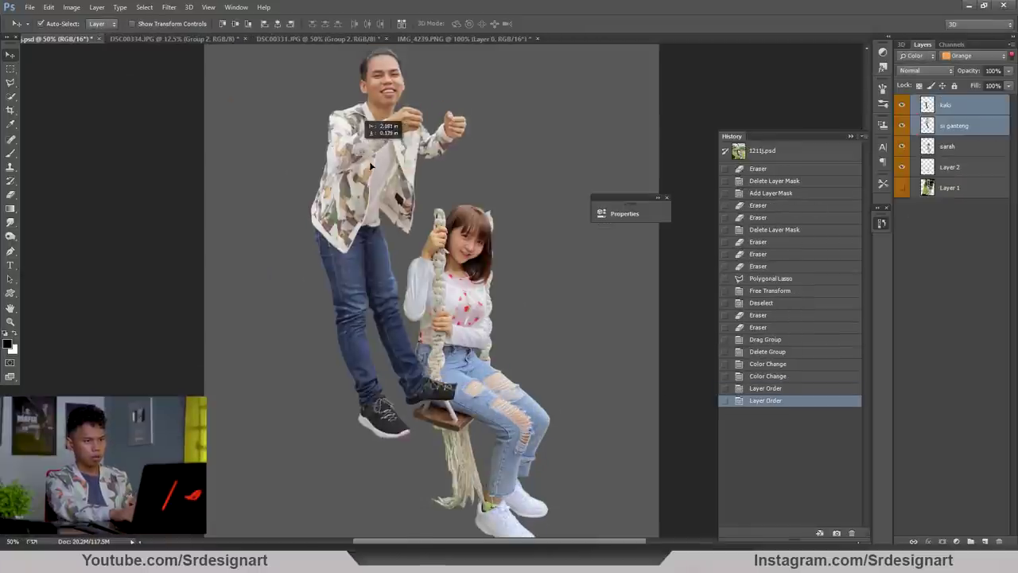
# - Move the kaki and si ganteng layers together so the man stands on the swing seat behind the woman
pyautogui.moveTo(397, 199); pyautogui.dragTo(390, 256)
pyautogui.moveTo(334, 227); pyautogui.dragTo(311, 235)
pyautogui.hotkey('ctrl', '+')
pyautogui.hotkey('ctrl', '-')
pyautogui.moveTo(343, 305); pyautogui.dragTo(368, 274)
# - Examine how the man's shoes and legs line up with the wooden seat, the rope and the woman
pyautogui.hotkey('ctrl', '+')
pyautogui.hotkey('ctrl', '+')
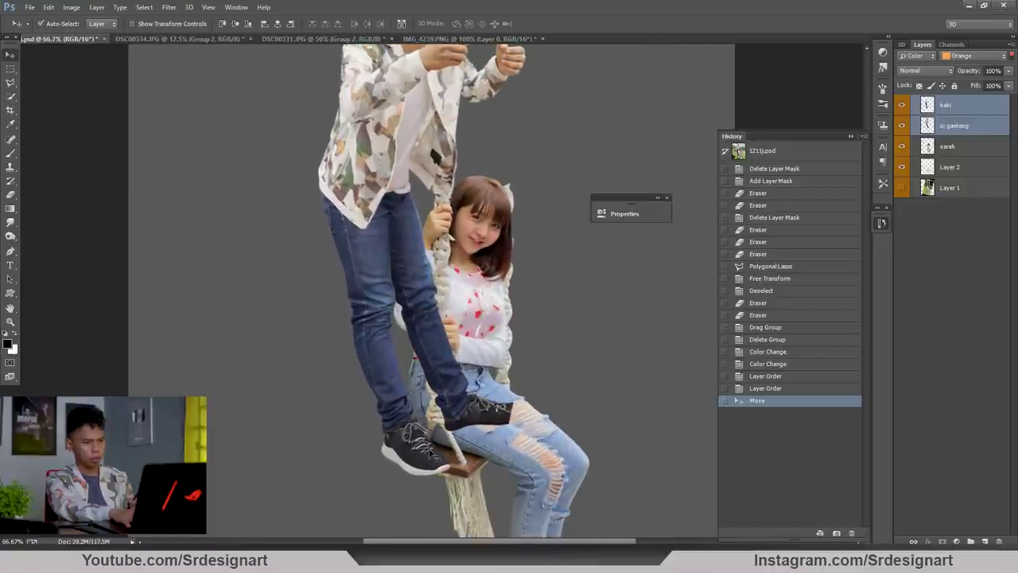
pyautogui.hotkey('ctrl', '+')
pyautogui.press('space')
pyautogui.moveTo(435, 408); pyautogui.dragTo(418, 225)
pyautogui.hotkey('ctrl', '+')
pyautogui.moveTo(413, 294)
pyautogui.mouseDown()
pyautogui.moveTo(421, 319)
pyautogui.moveTo(419, 285)
pyautogui.mouseUp()
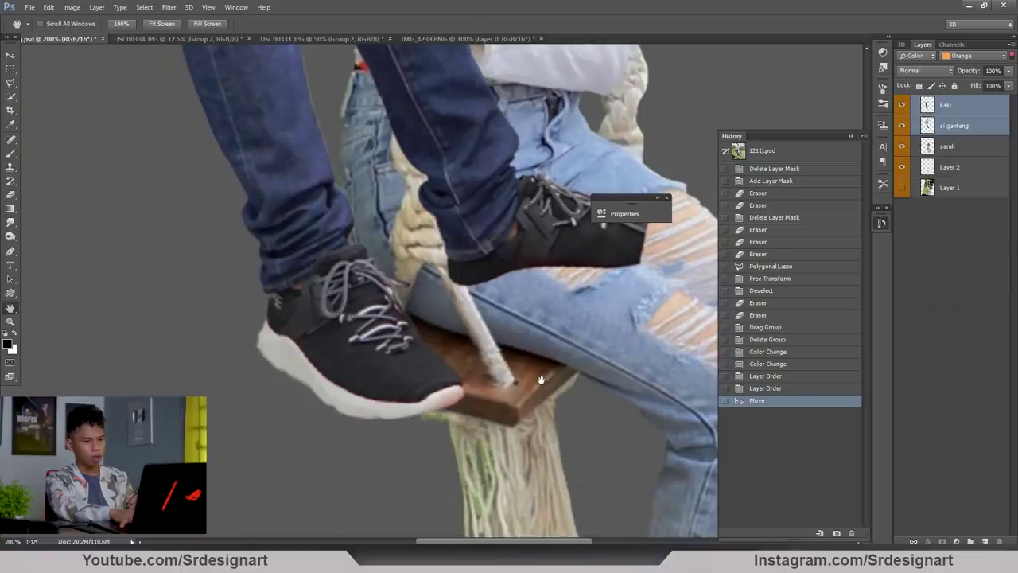
pyautogui.hotkey('ctrl', '-')
pyautogui.hotkey('ctrl', '-')
pyautogui.moveTo(383, 320); pyautogui.dragTo(348, 446)
pyautogui.hotkey('ctrl', '+')
pyautogui.moveTo(338, 370); pyautogui.dragTo(337, 319)
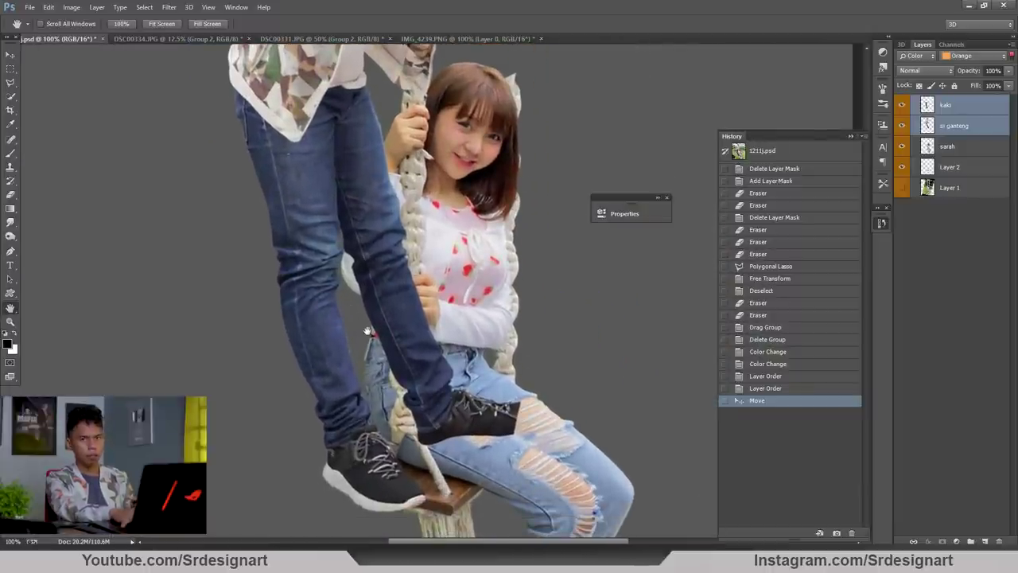
pyautogui.moveTo(312, 172); pyautogui.dragTo(362, 191)
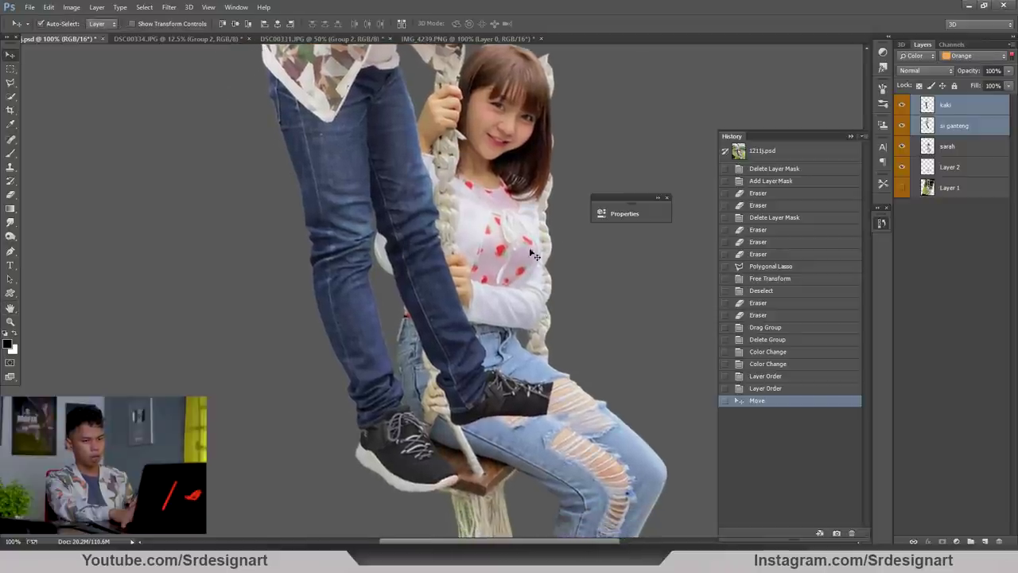
# - Place the kaki layer directly below the woman's cutout layer, leaving si ganteng on top
pyautogui.click(965, 216)
pyautogui.click(947, 108)
pyautogui.moveTo(961, 118); pyautogui.dragTo(967, 158)
pyautogui.click(851, 539)
pyautogui.click(842, 263)
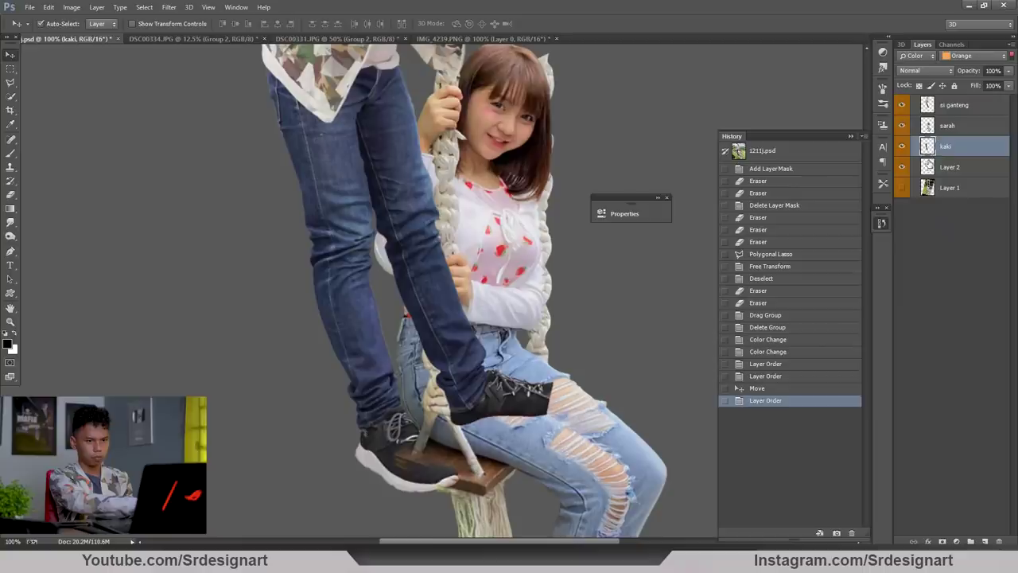
# - Reorder the layers so kaki is at the top and si ganteng sits between Layer 2 and Layer 1
pyautogui.moveTo(951, 151); pyautogui.dragTo(965, 171)
pyautogui.hotkey('ctrl', '-')
pyautogui.hotkey('ctrl', '-')
pyautogui.hotkey('ctrl', '-')
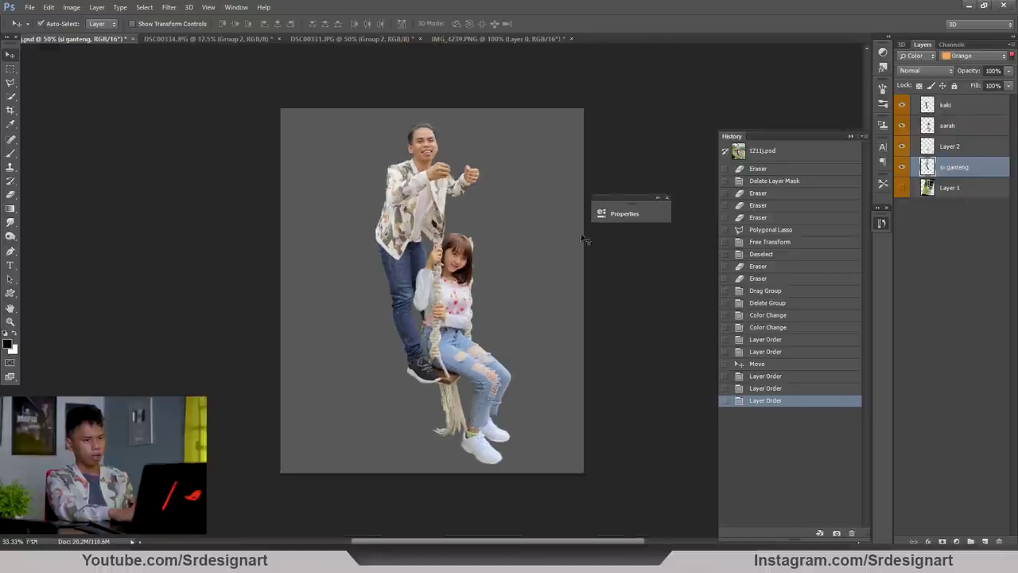
# - Examine the man's hands, the upper end of the rope and the overall composition of the two figures
pyautogui.press('h')
pyautogui.hotkey('ctrl', '+')
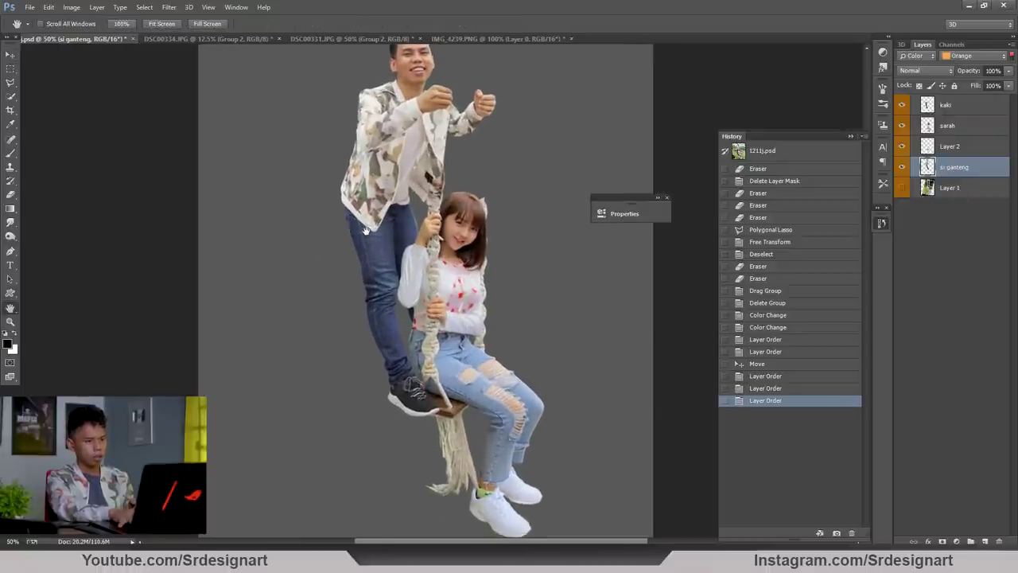
pyautogui.moveTo(365, 232); pyautogui.dragTo(362, 275)
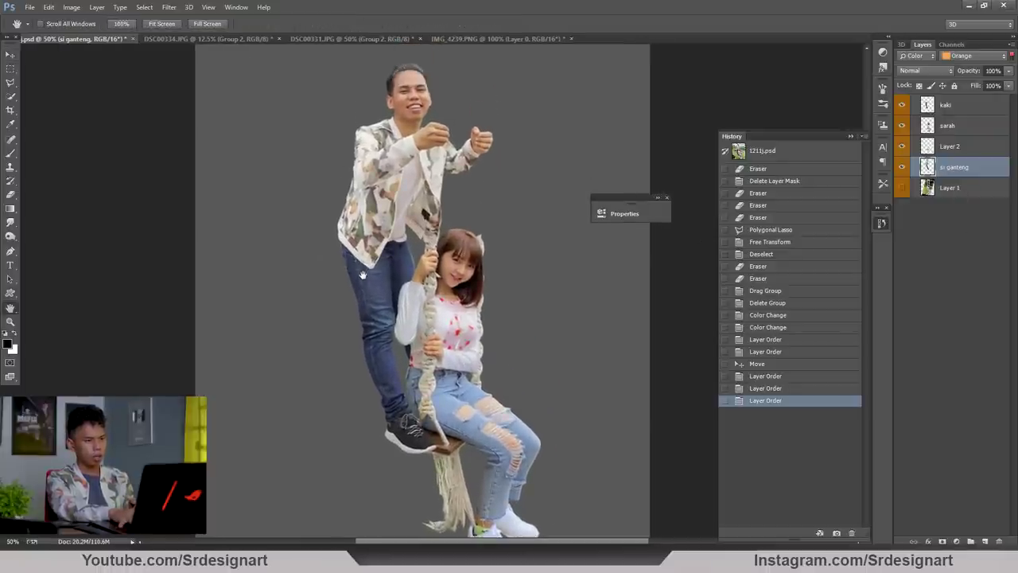
pyautogui.hotkey('ctrl', '+')
pyautogui.hotkey('ctrl', '+')
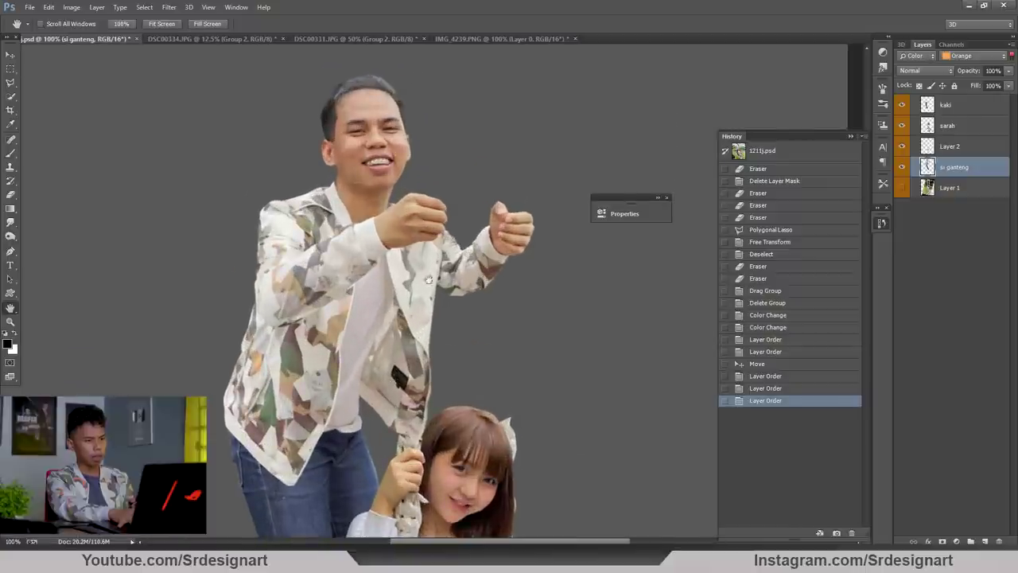
pyautogui.hotkey('ctrl', '-')
pyautogui.hotkey('ctrl', '-')
pyautogui.moveTo(434, 322); pyautogui.dragTo(414, 283)
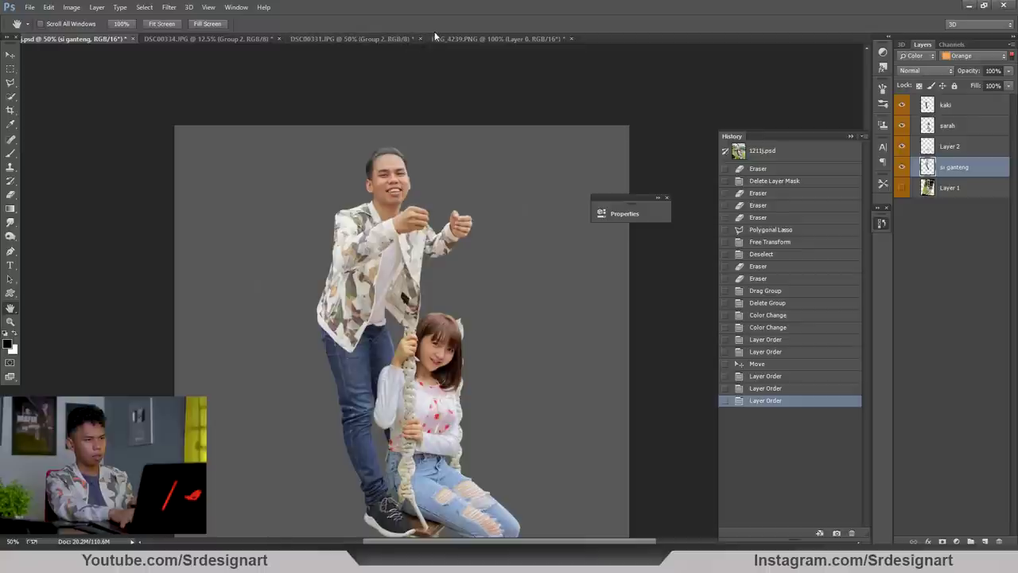
# - Bring up the original swing photo, IMG_4239.PNG, for reference
pyautogui.click(453, 38)
pyautogui.click(410, 38)
pyautogui.click(446, 38)
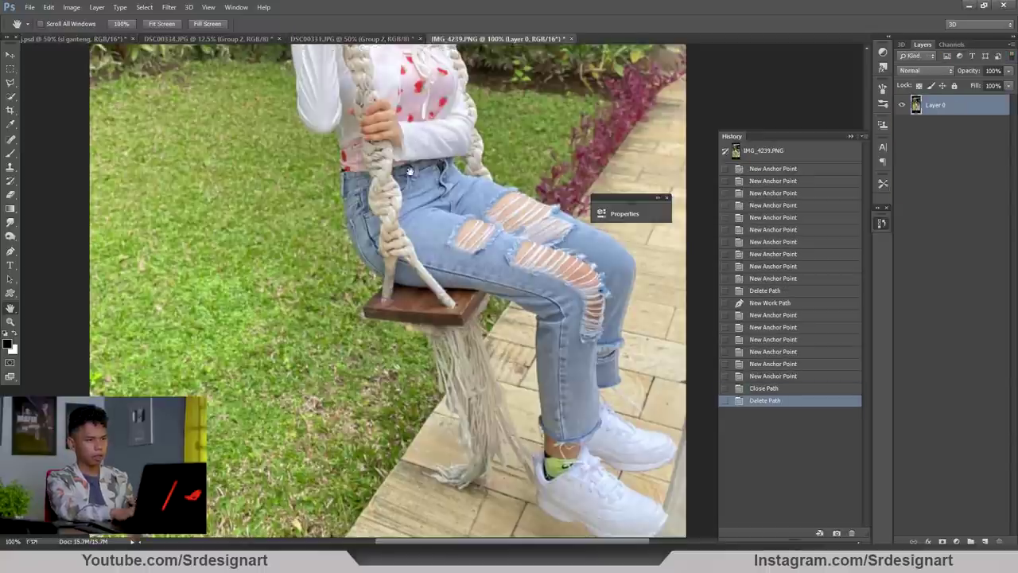
# - Isolate the front rope's upper section in IMG_4239.PNG with Quick Selection and a layer mask
pyautogui.moveTo(409, 171); pyautogui.dragTo(485, 430)
pyautogui.moveTo(421, 239); pyautogui.dragTo(462, 446)
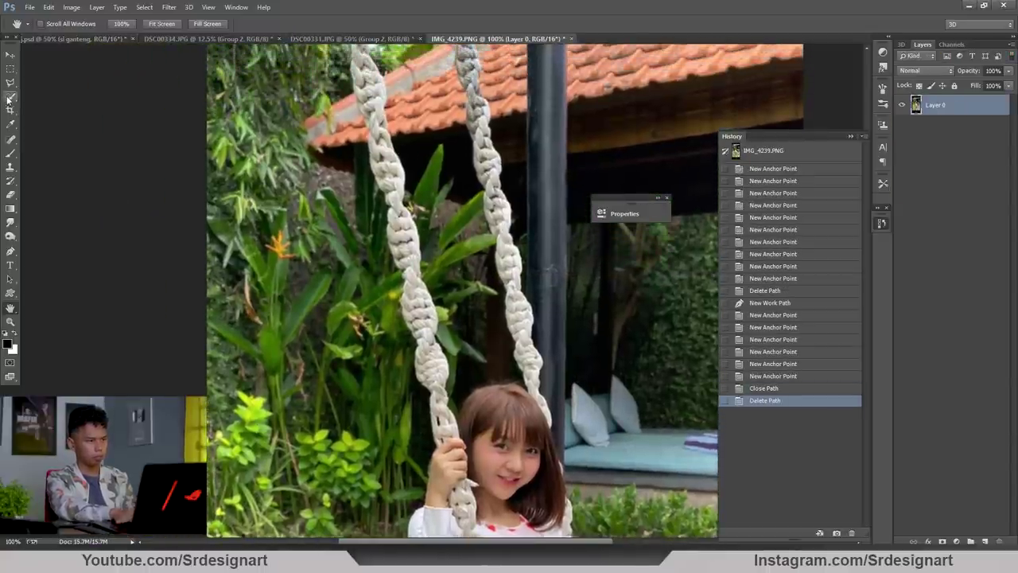
pyautogui.click(8, 99)
pyautogui.hotkey('ctrl', '-')
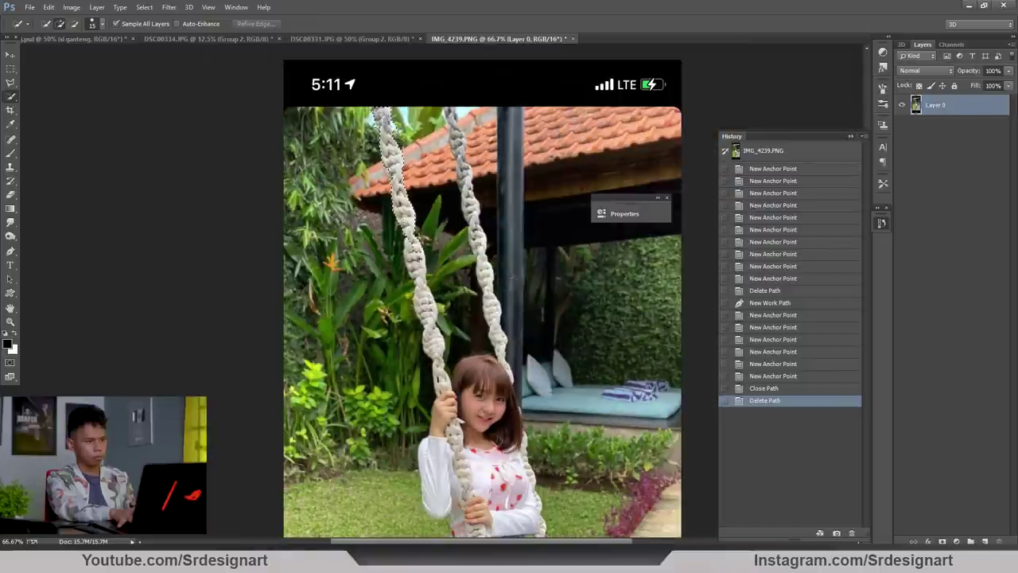
pyautogui.moveTo(383, 249); pyautogui.dragTo(384, 251)
pyautogui.hotkey('ctrl', '+')
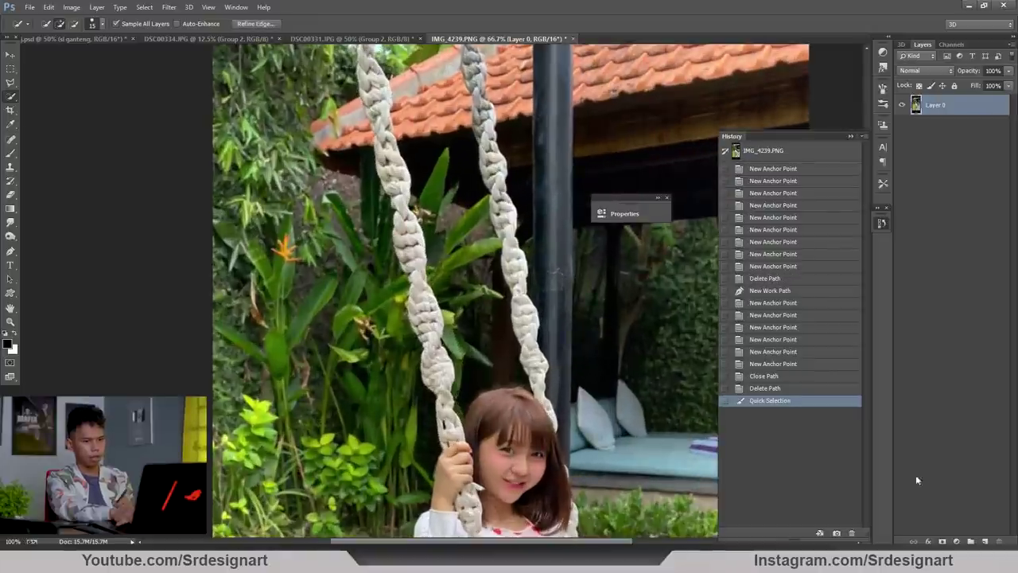
pyautogui.click(941, 540)
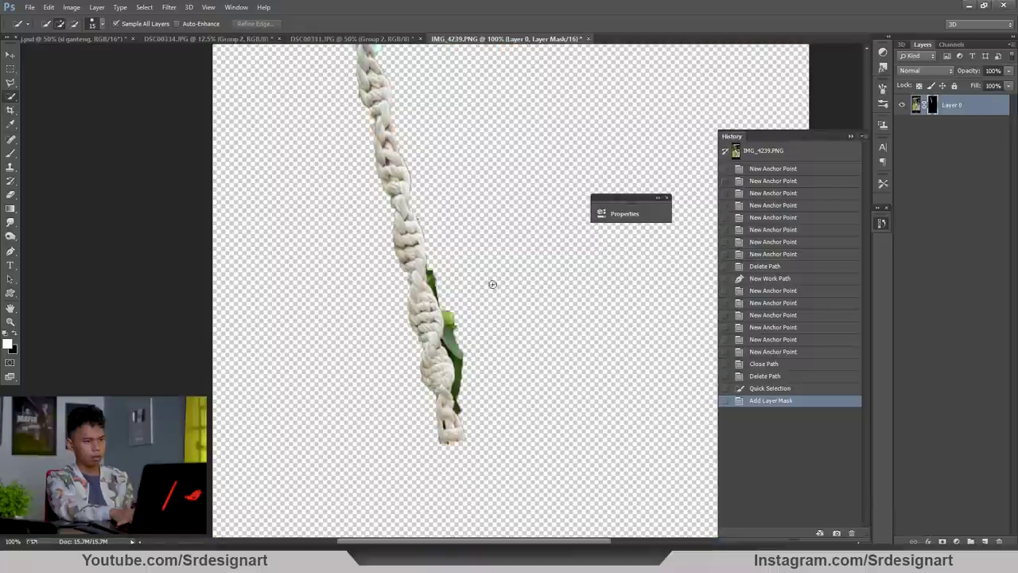
# - Bring the masked rope into 1211j.psd above si ganteng, rotate it about 17.7° and align it with the woman's rope at the man's nearer hand
pyautogui.hotkey('ctrl', '-')
pyautogui.press('v')
pyautogui.hotkey('ctrl', '+')
pyautogui.moveTo(403, 202); pyautogui.dragTo(505, 286)
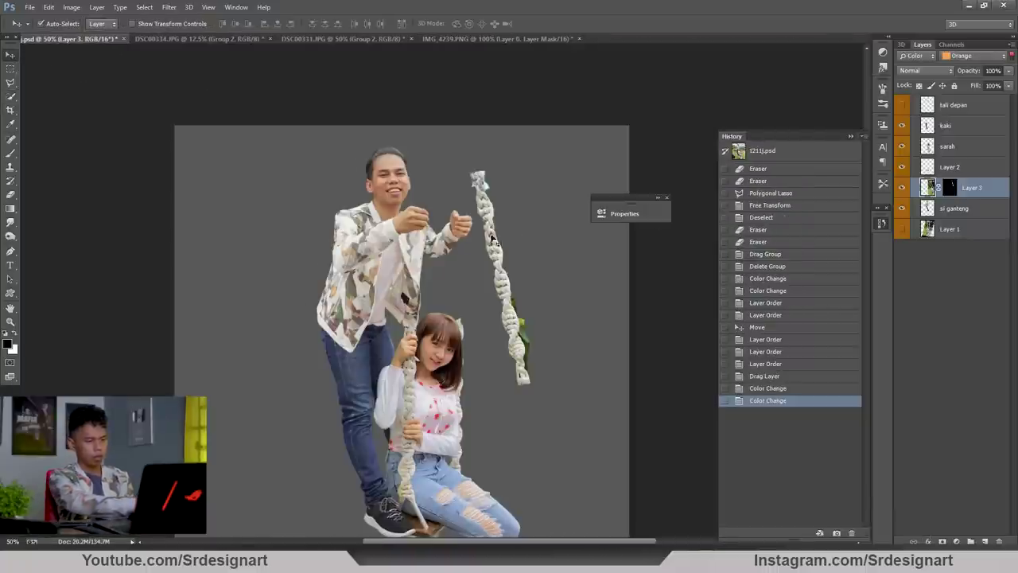
pyautogui.hotkey('ctrl', 't')
pyautogui.moveTo(381, 190); pyautogui.dragTo(309, 180)
pyautogui.moveTo(383, 241); pyautogui.dragTo(386, 238)
pyautogui.press('Return')
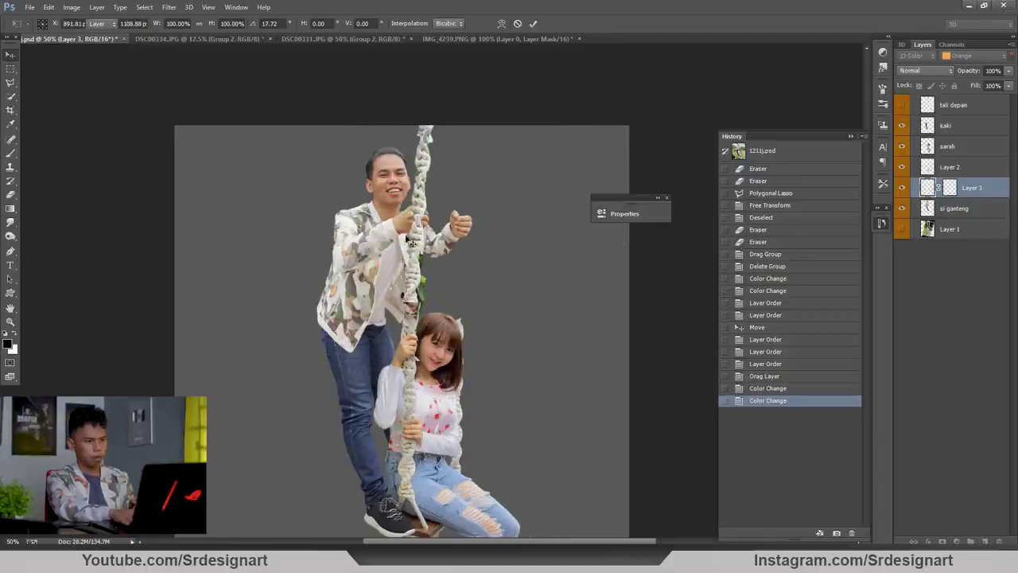
# - Erase the part of the Layer 3 rope that covers the upper fingers of the man's nearer hand
pyautogui.hotkey('ctrl', '+')
pyautogui.hotkey('ctrl', '+')
pyautogui.moveTo(387, 175); pyautogui.dragTo(432, 273)
pyautogui.scroll(3, 431, 273)
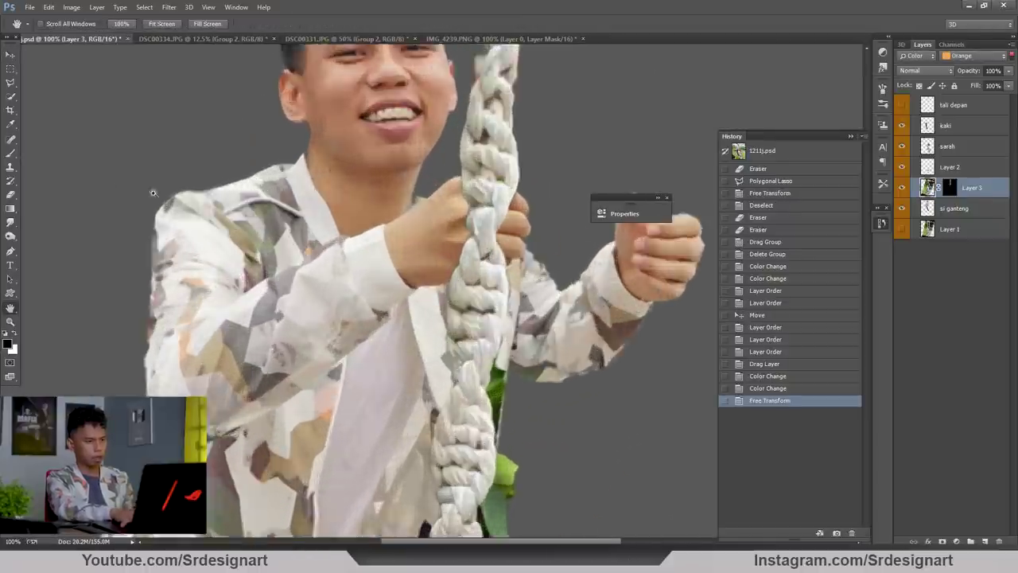
pyautogui.click(13, 196)
pyautogui.click(37, 194)
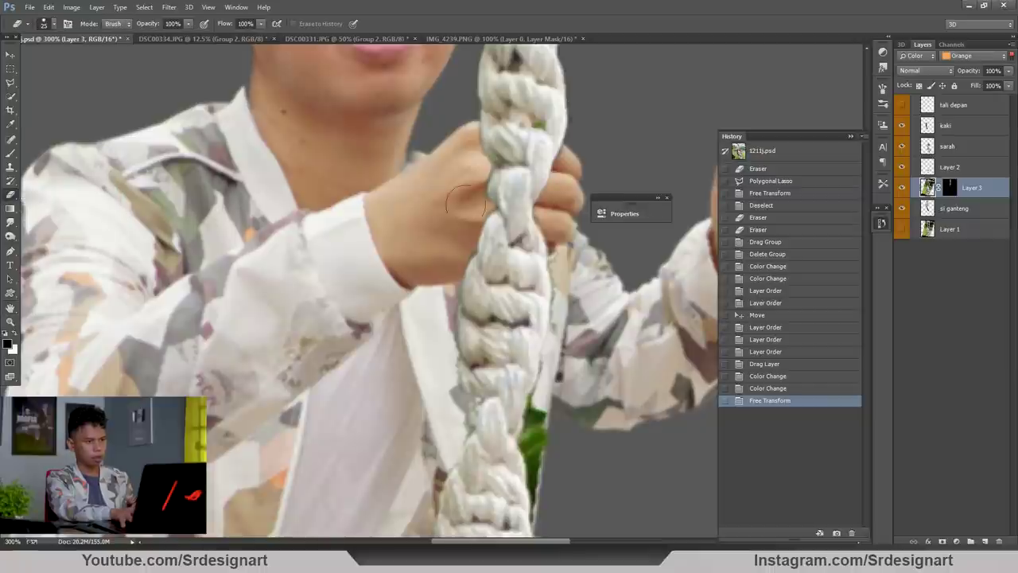
pyautogui.moveTo(480, 159)
pyautogui.mouseDown()
pyautogui.moveTo(517, 171)
pyautogui.moveTo(553, 161)
pyautogui.mouseUp()
# - Clear the rope remnants from the man's palm and lower fingers with a smaller Eraser brush
pyautogui.press('[')
pyautogui.press('[')
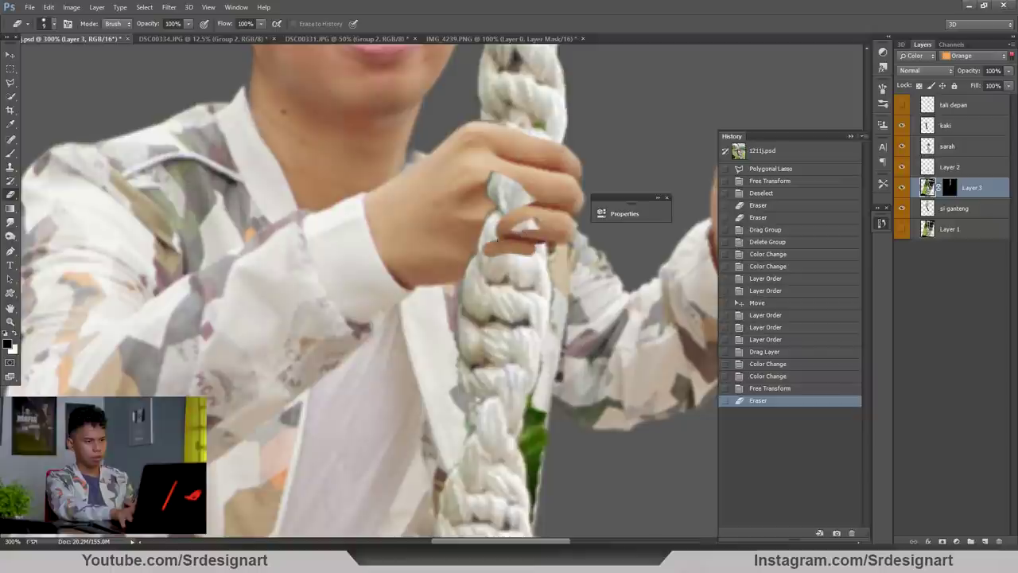
pyautogui.click(480, 231)
pyautogui.press(']')
pyautogui.press(']')
pyautogui.press(']')
# - Replace Layer 3 with the prepared tali depan rope layer and reduce its height to 98.78% to fit the woman's rope
pyautogui.hotkey('ctrl', '-')
pyautogui.hotkey('ctrl', '-')
pyautogui.hotkey('ctrl', '-')
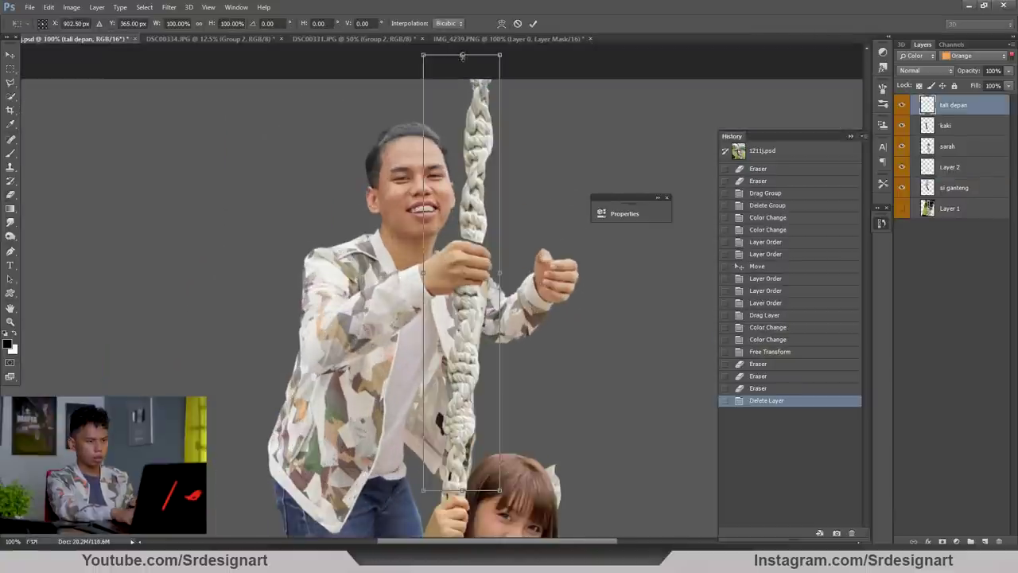
pyautogui.moveTo(463, 57); pyautogui.dragTo(462, 59)
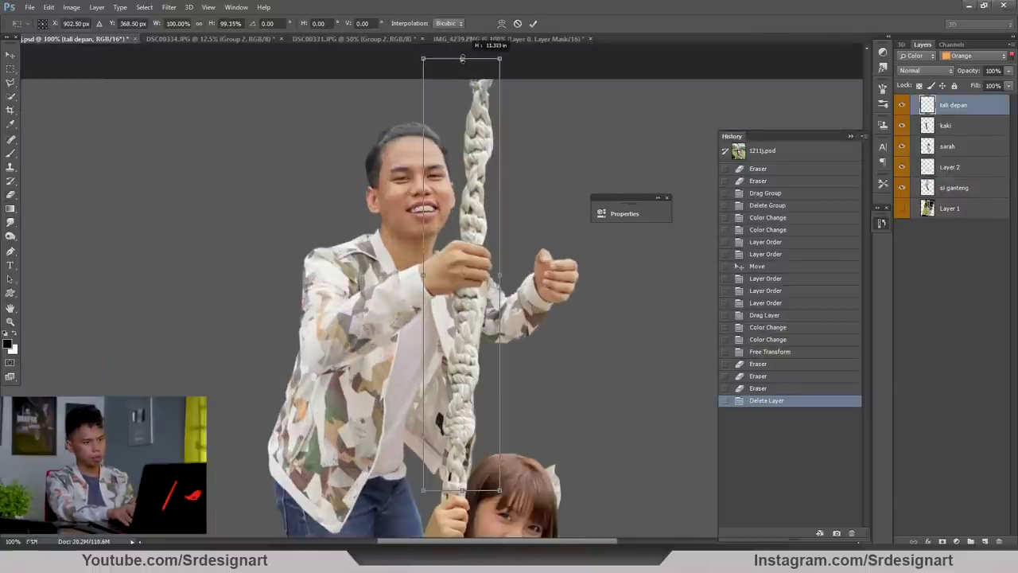
pyautogui.hotkey('ctrl', '-')
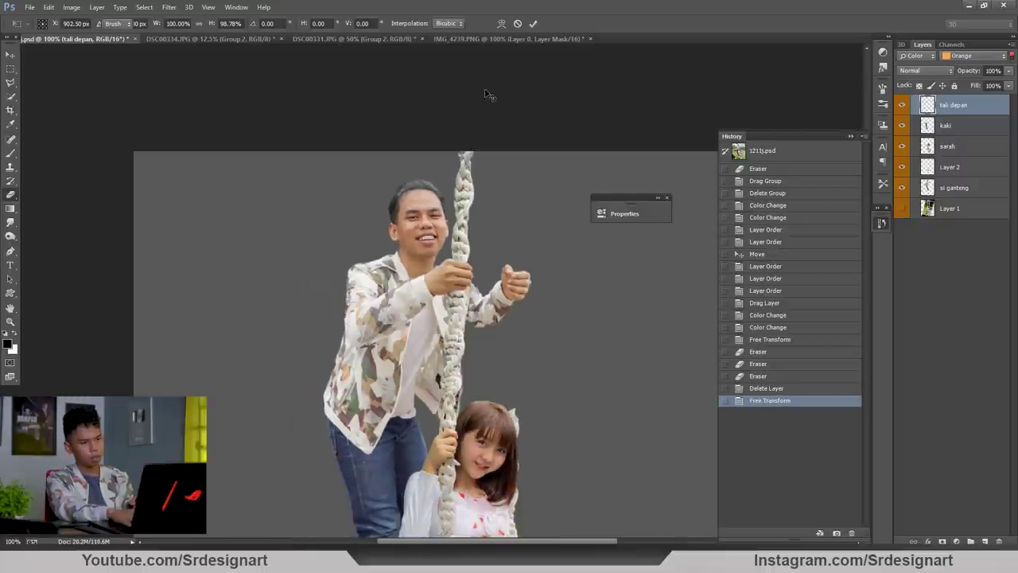
pyautogui.press('Return')
pyautogui.hotkey('ctrl', '-')
pyautogui.press('space')
pyautogui.moveTo(507, 301); pyautogui.dragTo(459, 253)
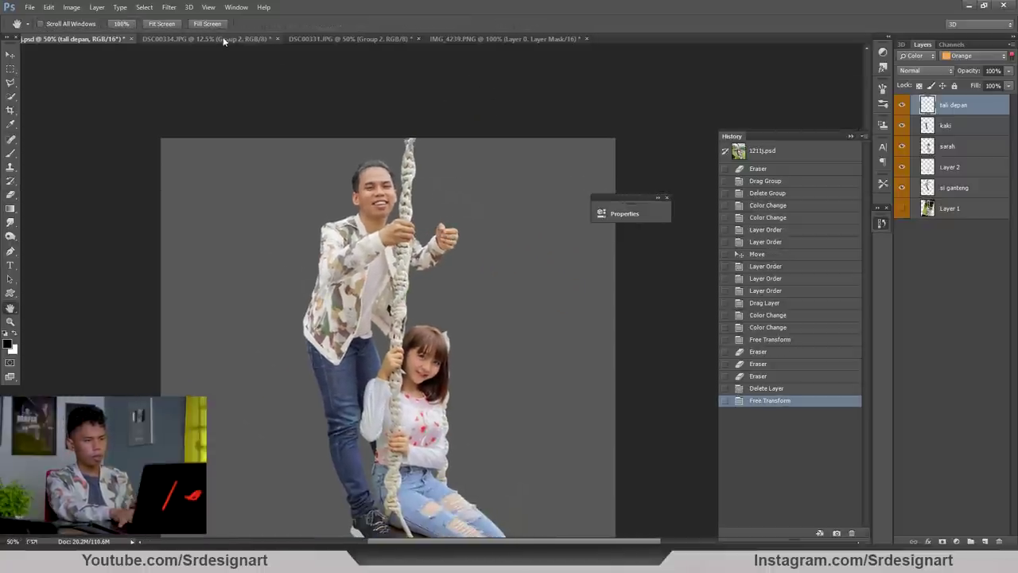
# - Check the rope in IMG_4239.PNG and add the prepared tali belakang rope behind both figures in the composite
pyautogui.click(508, 41)
pyautogui.hotkey('ctrl', '-')
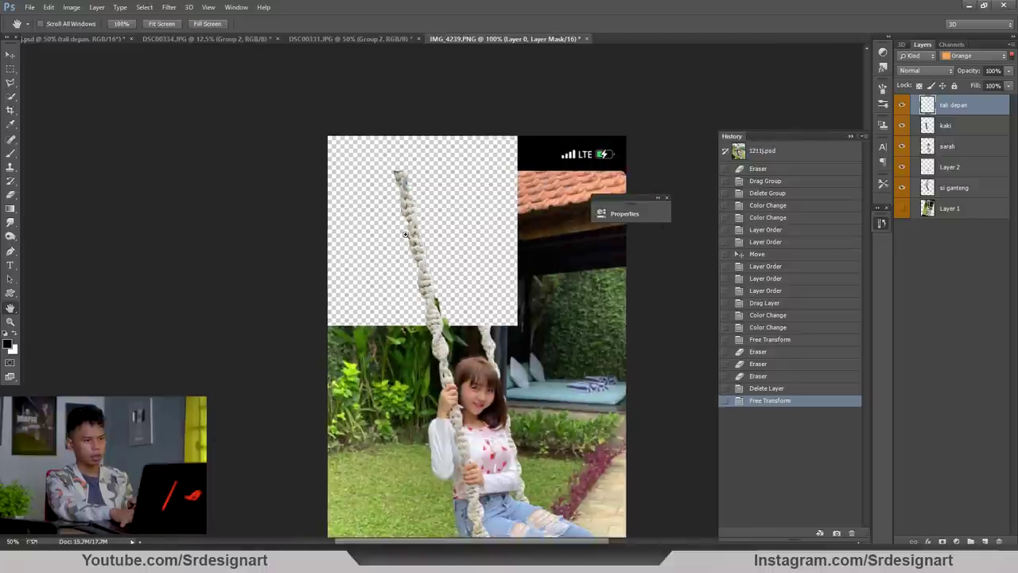
pyautogui.click(906, 60)
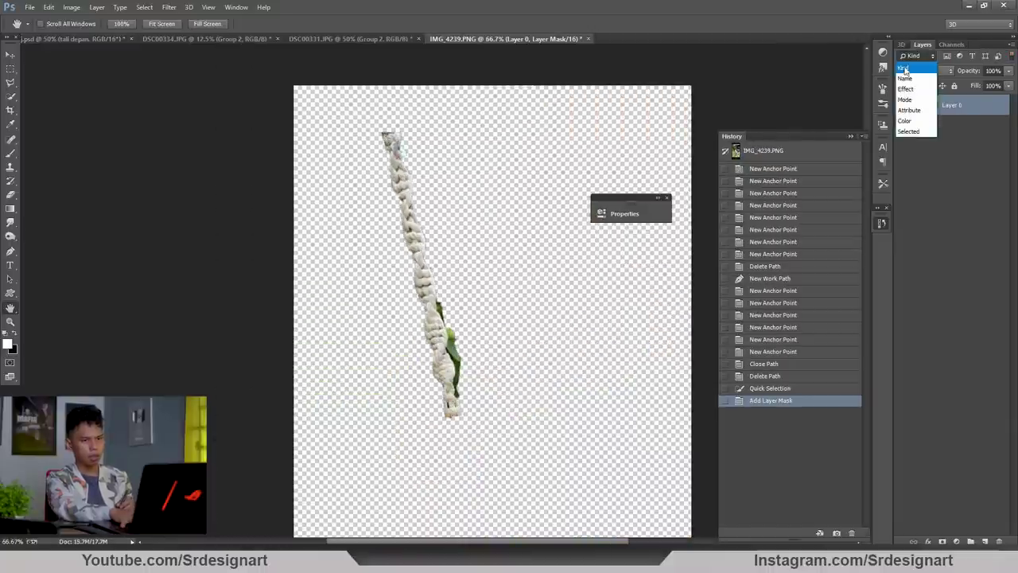
pyautogui.hotkey('ctrl', 'Tab')
pyautogui.hotkey('ctrl', '1')
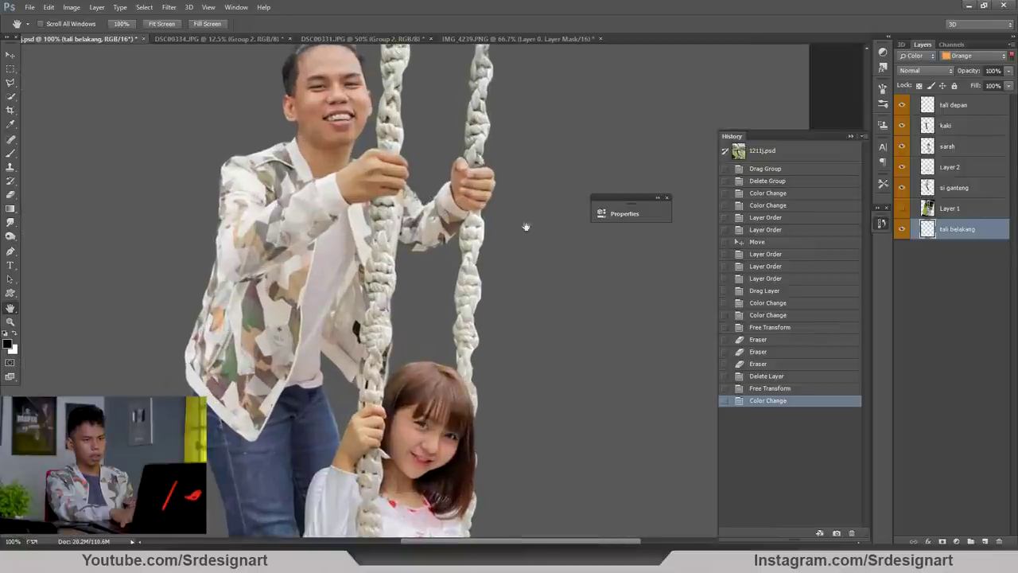
pyautogui.hotkey('ctrl', '-')
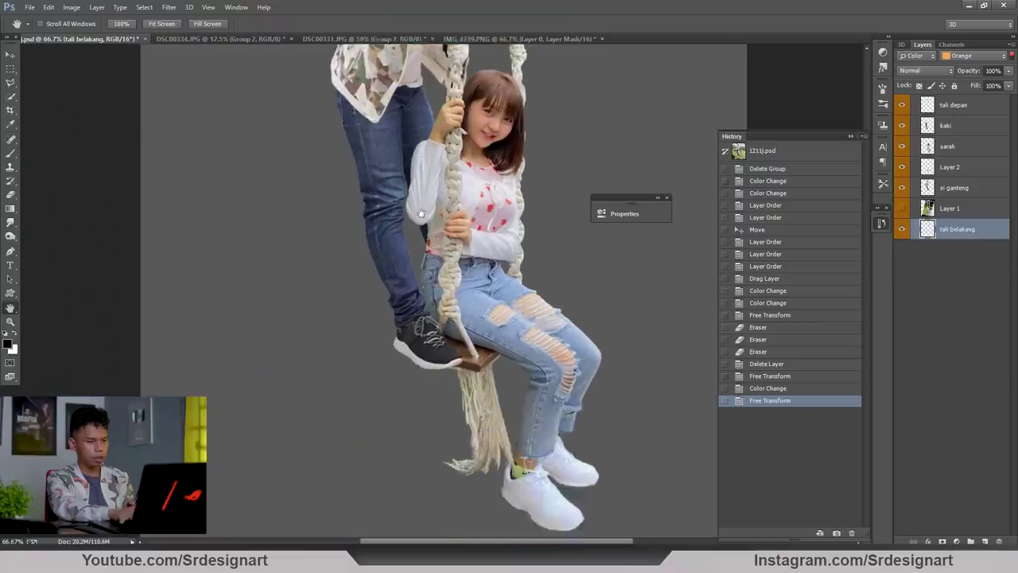
# - Outline the wooden seat board and the area around the man's shoe with the Polygonal Lasso on the sarah layer
pyautogui.moveTo(459, 361); pyautogui.dragTo(426, 241)
pyautogui.hotkey('ctrl', '+')
pyautogui.hotkey('ctrl', '+')
pyautogui.hotkey('ctrl', '+')
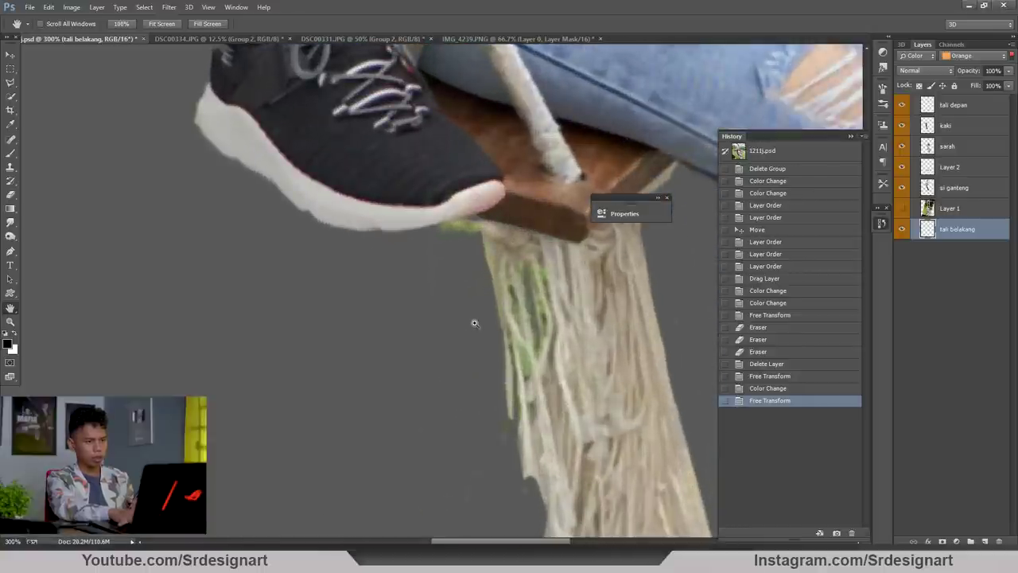
pyautogui.keyDown('alt'); pyautogui.scroll(-2, 474, 324); pyautogui.keyUp('alt')
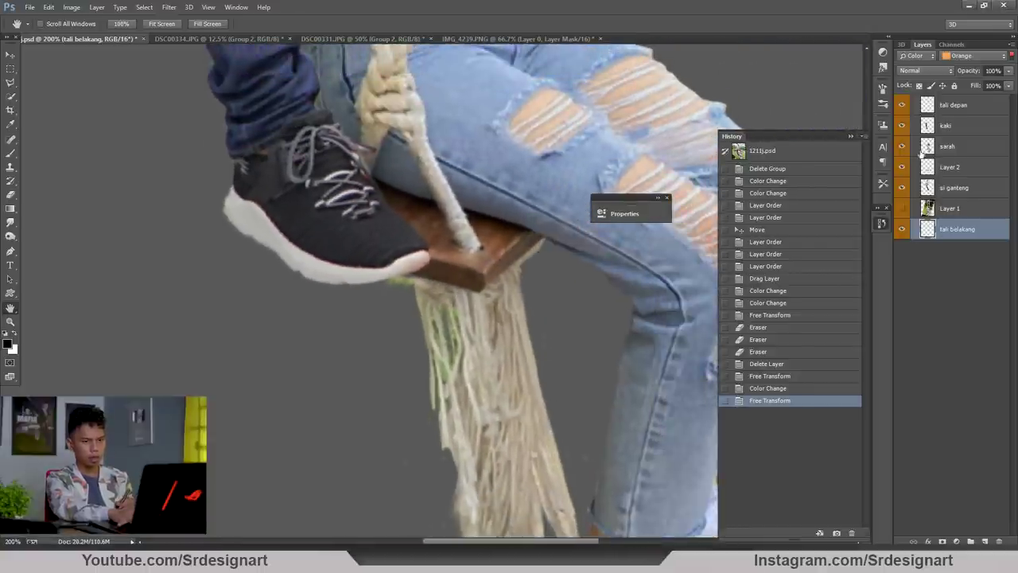
pyautogui.click(915, 146)
pyautogui.click(9, 81)
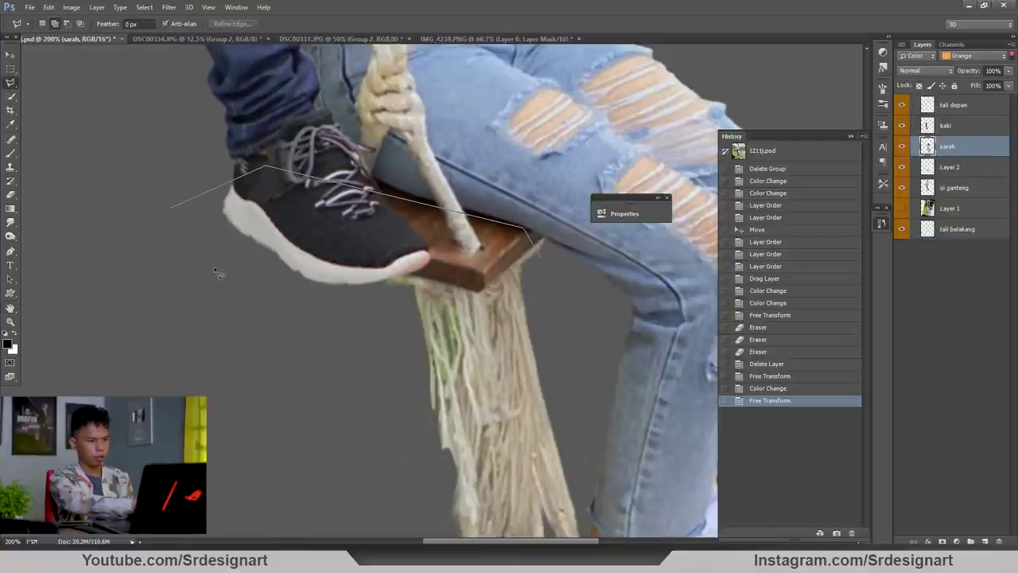
pyautogui.doubleClick(523, 310)
# - Try repositioning the board piece on Layer 2 beneath the man's shoe with Free Transform, and deselect it
pyautogui.click(915, 168)
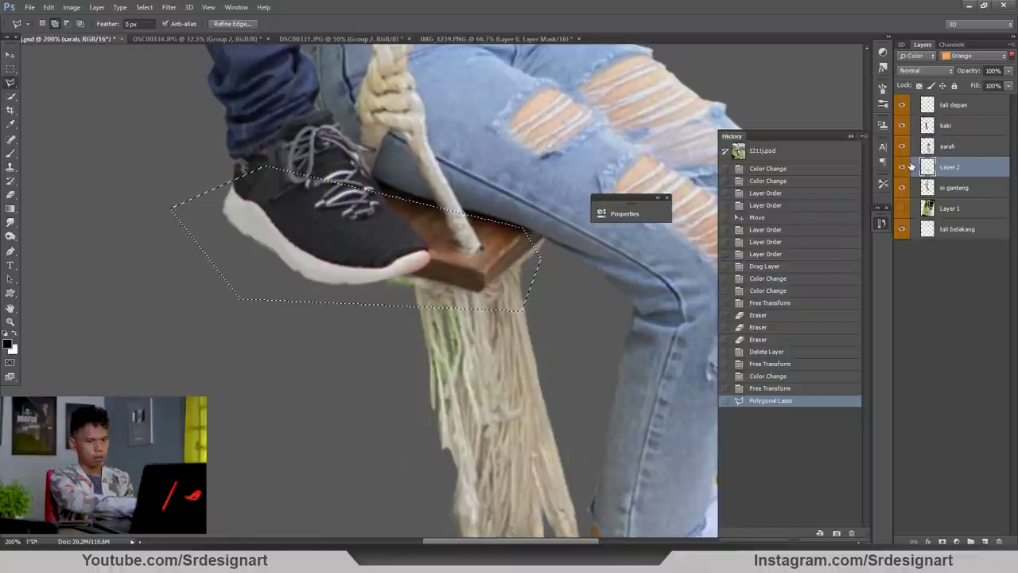
pyautogui.hotkey('ctrl', 't')
pyautogui.moveTo(415, 261)
pyautogui.mouseDown()
pyautogui.moveTo(431, 278)
pyautogui.moveTo(426, 290)
pyautogui.moveTo(439, 277)
pyautogui.mouseUp()
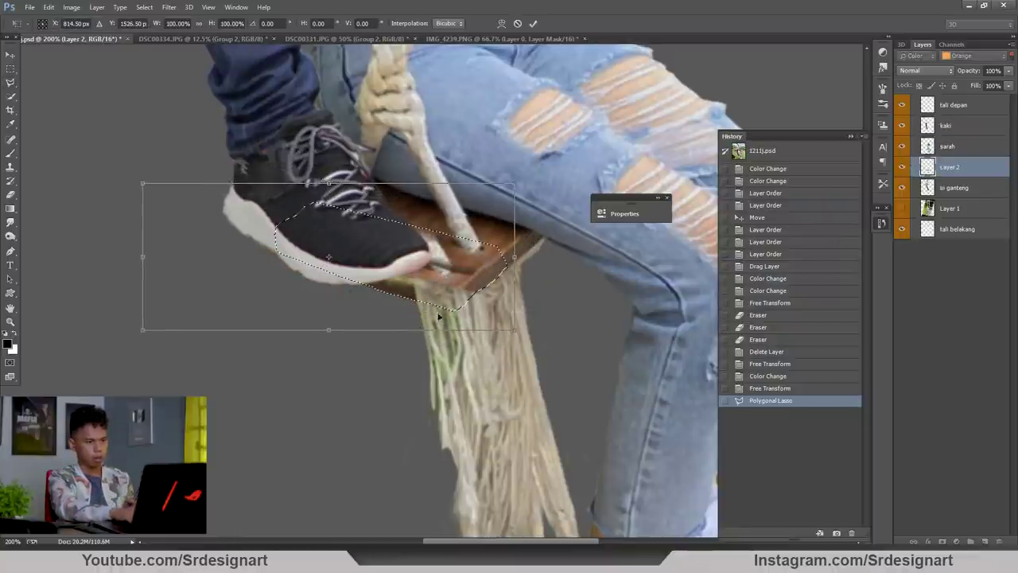
pyautogui.press('Return')
pyautogui.hotkey('ctrl', 'd')
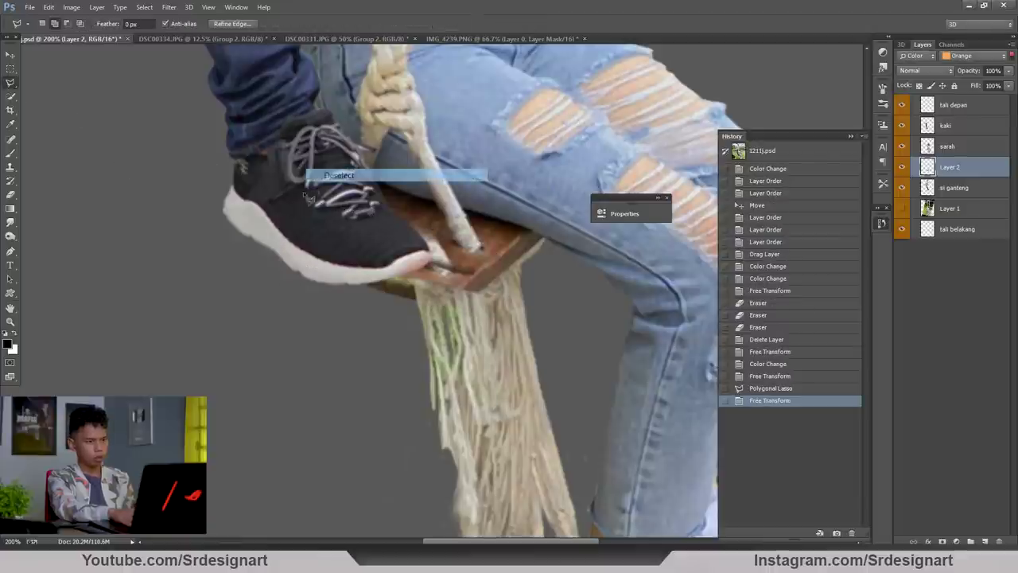
# - Try blending the repositioned board piece into the original seat near the rope end with the Smudge tool
pyautogui.hotkey('ctrl', '+')
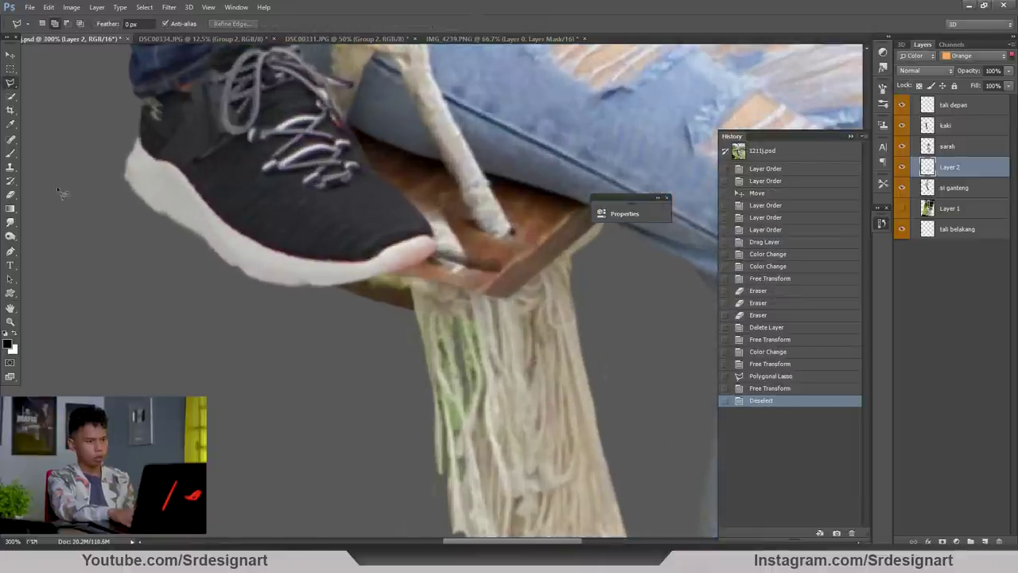
pyautogui.click(11, 223)
pyautogui.moveTo(481, 268); pyautogui.dragTo(497, 266)
pyautogui.moveTo(477, 269)
pyautogui.mouseDown()
pyautogui.moveTo(496, 258)
pyautogui.moveTo(491, 270)
pyautogui.mouseUp()
pyautogui.press('[')
pyautogui.moveTo(477, 277); pyautogui.dragTo(489, 280)
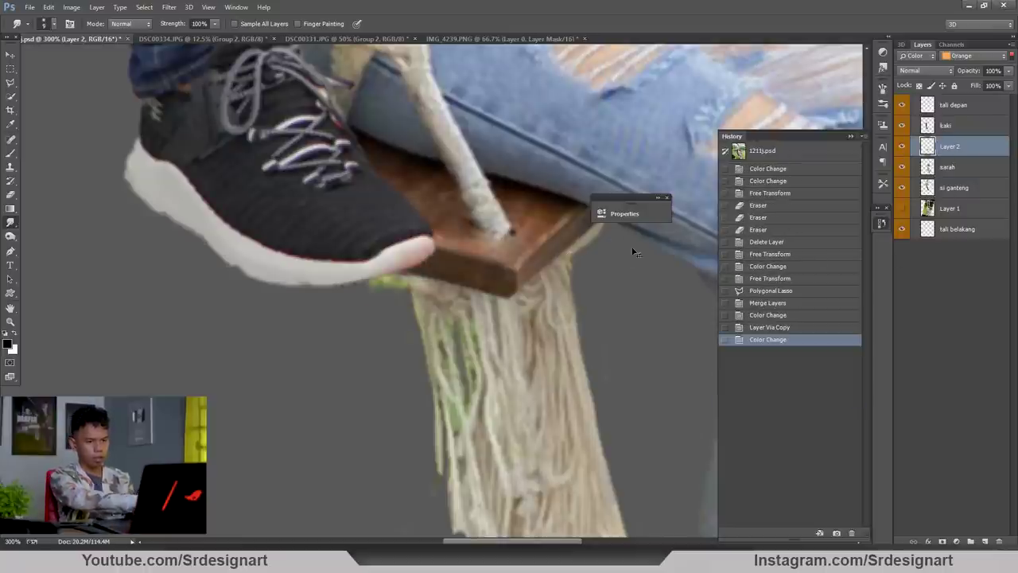
# - Enlarge the copied seat piece on Layer 2 to about 107% and offset it beneath the man's shoe to extend the board
pyautogui.click(11, 53)
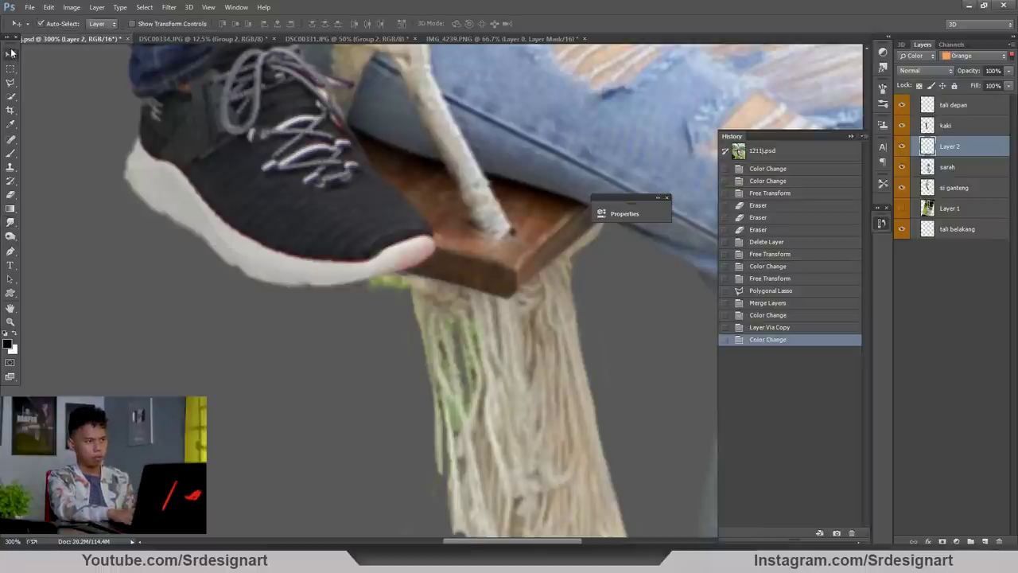
pyautogui.hotkey('ctrl', 't')
pyautogui.moveTo(503, 277); pyautogui.dragTo(443, 333)
pyautogui.moveTo(537, 188); pyautogui.dragTo(564, 174)
pyautogui.moveTo(506, 219); pyautogui.dragTo(470, 241)
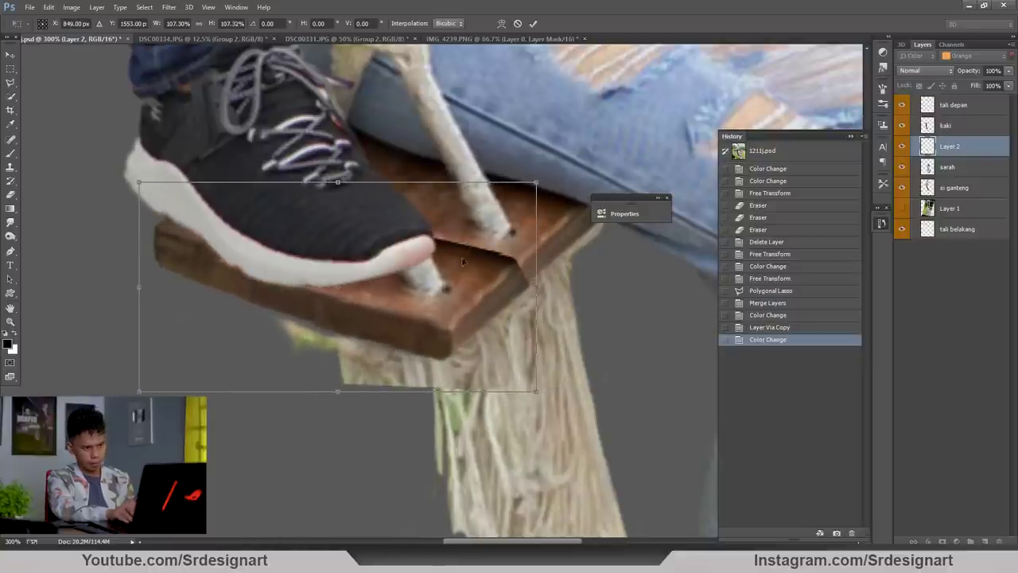
pyautogui.press('Return')
# - Soften the overlap between the copied board piece and the original seat beside the rope with the Eraser
pyautogui.click(10, 221)
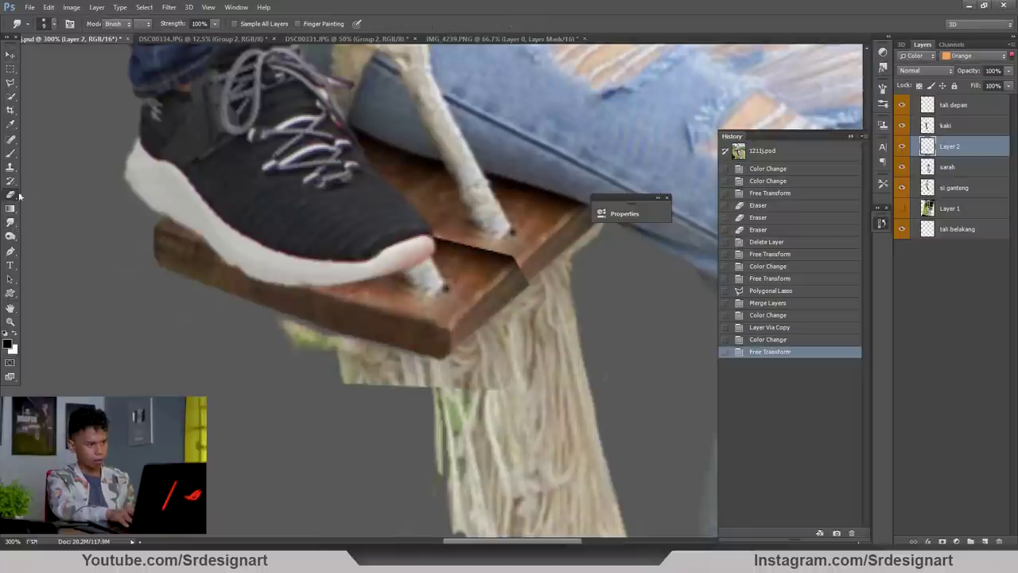
pyautogui.click(12, 195)
pyautogui.click(543, 255)
pyautogui.rightClick(549, 251)
pyautogui.doubleClick(564, 322)
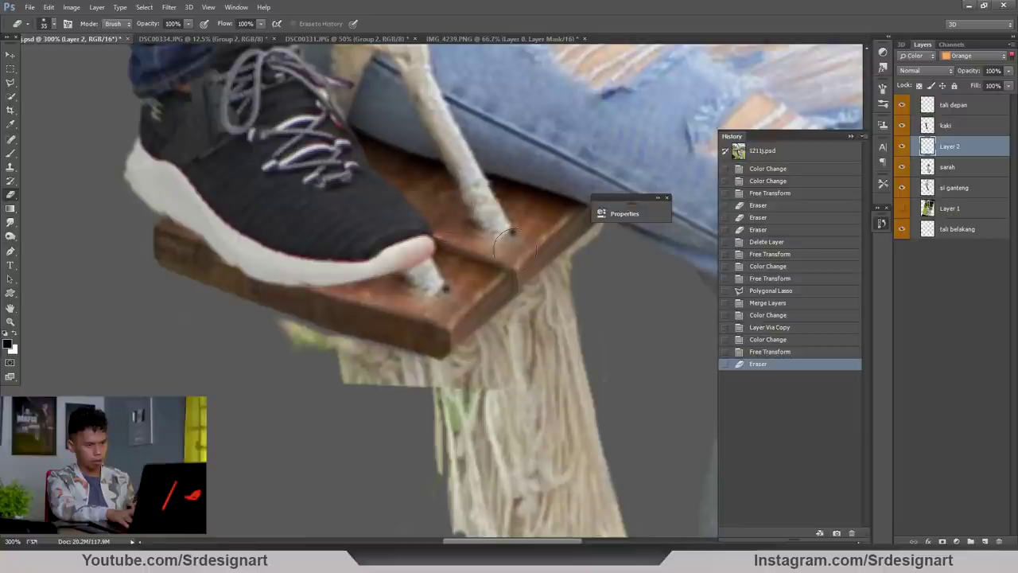
pyautogui.moveTo(510, 242); pyautogui.dragTo(515, 239)
pyautogui.click(548, 383)
# - Erase the duplicated fringe and green remnants beneath the extended board on Layer 2
pyautogui.press('[')
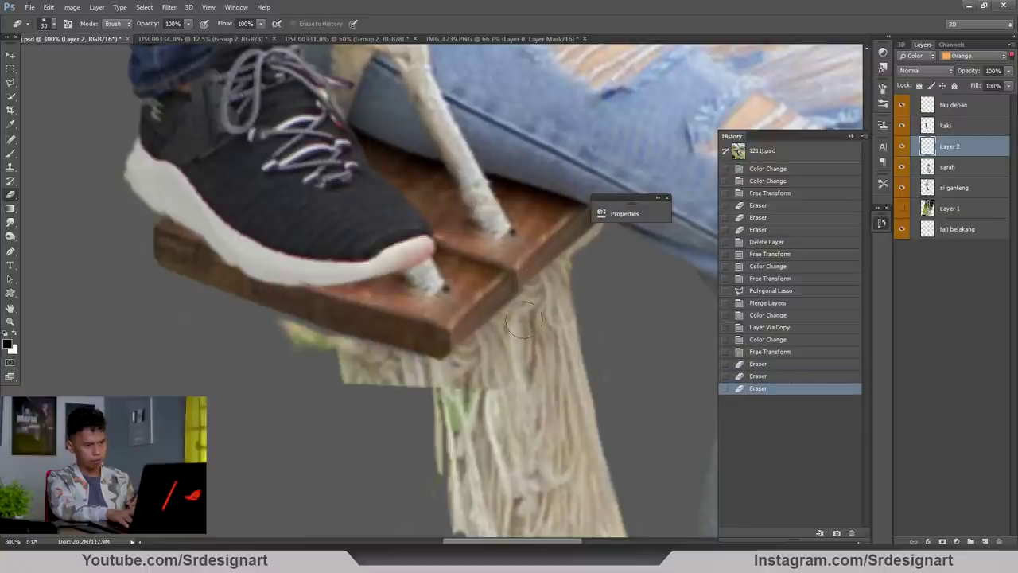
pyautogui.moveTo(457, 355); pyautogui.dragTo(513, 315)
pyautogui.moveTo(459, 353)
pyautogui.mouseDown()
pyautogui.moveTo(291, 333)
pyautogui.moveTo(429, 375)
pyautogui.moveTo(489, 369)
pyautogui.moveTo(479, 333)
pyautogui.mouseUp()
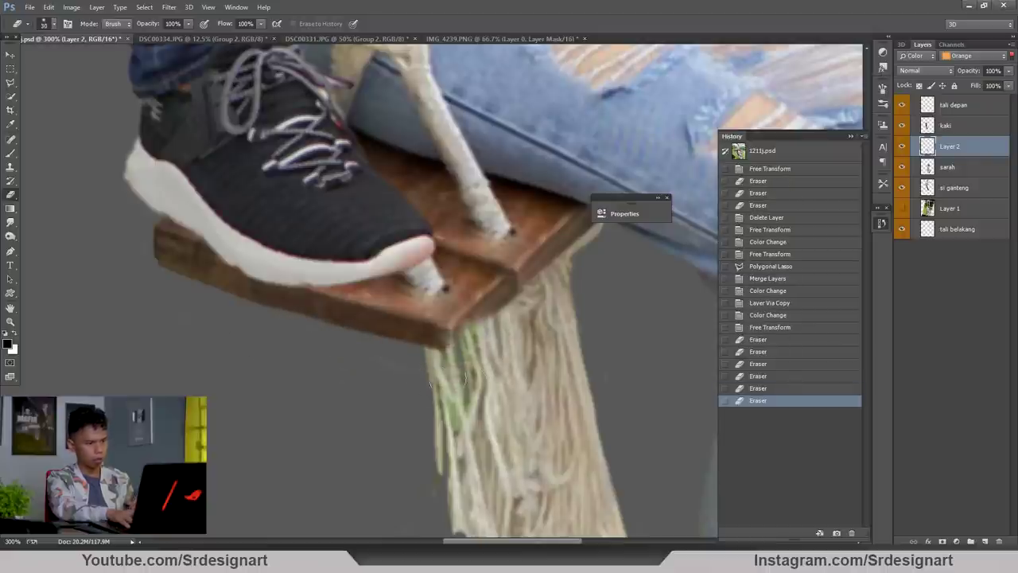
pyautogui.moveTo(427, 395); pyautogui.dragTo(450, 405)
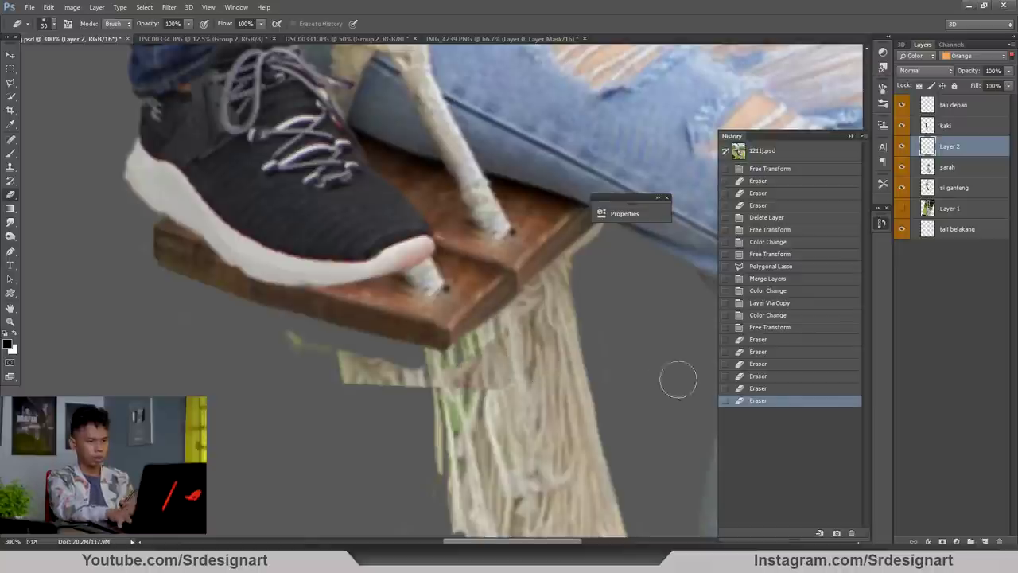
pyautogui.rightClick(634, 338)
pyautogui.doubleClick(664, 379)
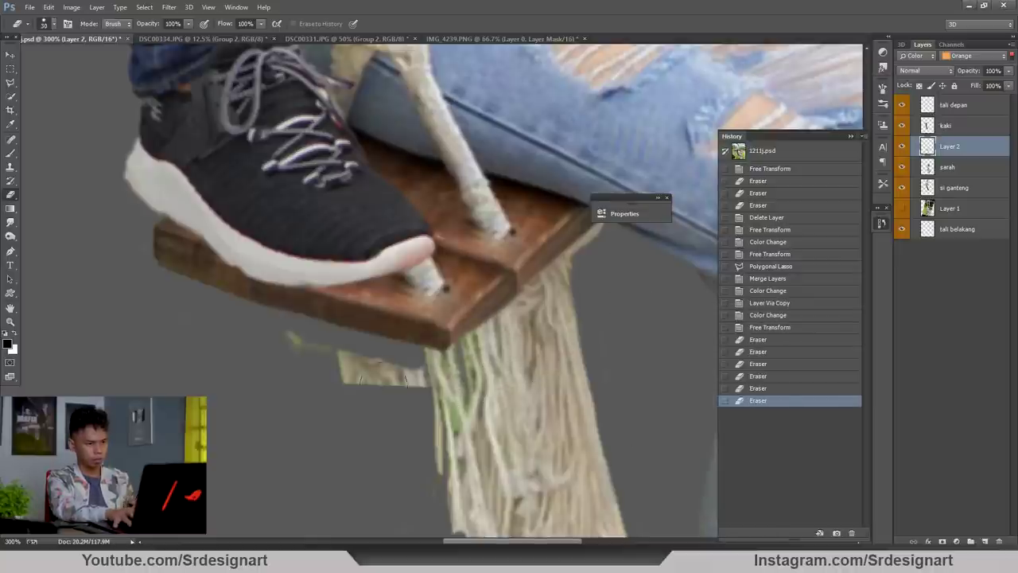
pyautogui.moveTo(383, 378); pyautogui.dragTo(381, 360)
pyautogui.moveTo(397, 406); pyautogui.dragTo(408, 374)
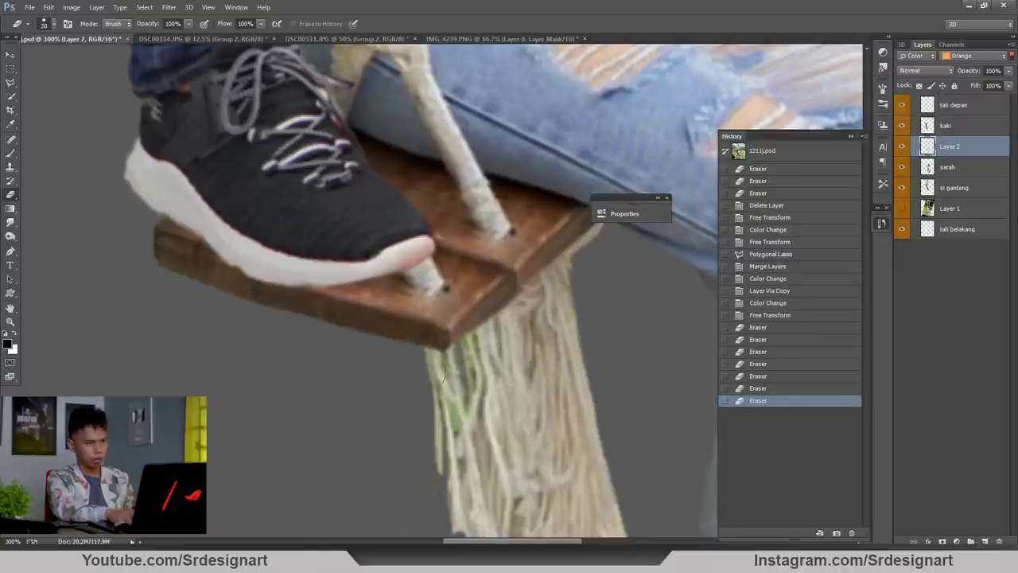
# - Smudge the seam across the top of the board between the two rope ends so both wood sections blend
pyautogui.click(11, 222)
pyautogui.hotkey('ctrl', '+')
pyautogui.moveTo(530, 249)
pyautogui.mouseDown()
pyautogui.moveTo(485, 295)
pyautogui.moveTo(521, 252)
pyautogui.moveTo(529, 261)
pyautogui.moveTo(512, 275)
pyautogui.moveTo(506, 244)
pyautogui.mouseUp()
pyautogui.moveTo(504, 254)
pyautogui.mouseDown()
pyautogui.moveTo(480, 275)
pyautogui.moveTo(501, 262)
pyautogui.mouseUp()
pyautogui.moveTo(521, 245)
pyautogui.mouseDown()
pyautogui.moveTo(514, 255)
pyautogui.moveTo(525, 243)
pyautogui.mouseUp()
pyautogui.moveTo(509, 247); pyautogui.dragTo(481, 237)
pyautogui.moveTo(493, 239); pyautogui.dragTo(476, 247)
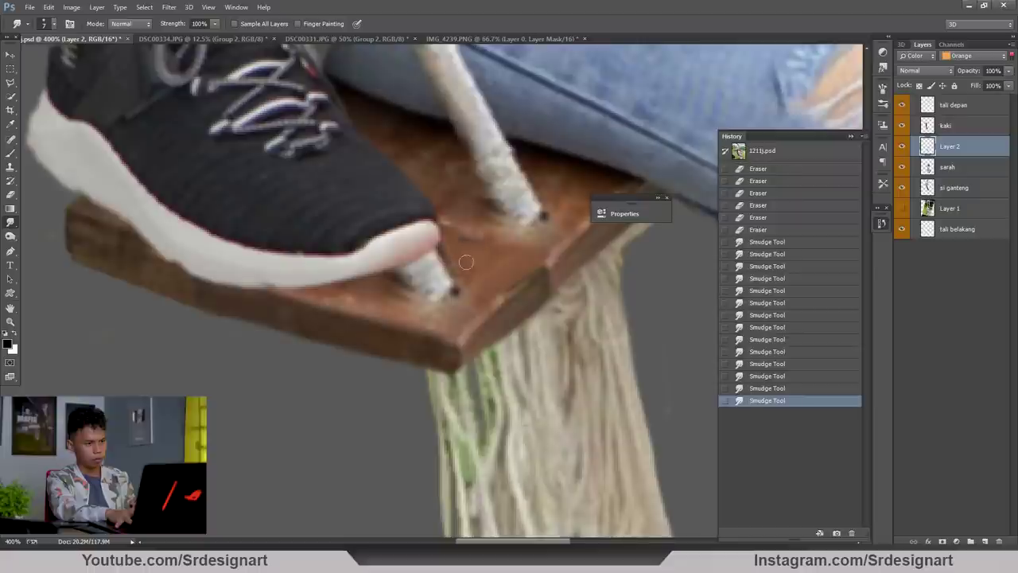
# - Cover the leftover rope end beside the toe of the man's shoe with wood texture using Smudge and Clone Stamp
pyautogui.moveTo(456, 283); pyautogui.dragTo(440, 257)
pyautogui.moveTo(451, 285); pyautogui.dragTo(435, 263)
pyautogui.press(']')
pyautogui.press(']')
pyautogui.press(']')
pyautogui.moveTo(441, 272)
pyautogui.mouseDown()
pyautogui.moveTo(420, 253)
pyautogui.moveTo(430, 295)
pyautogui.mouseUp()
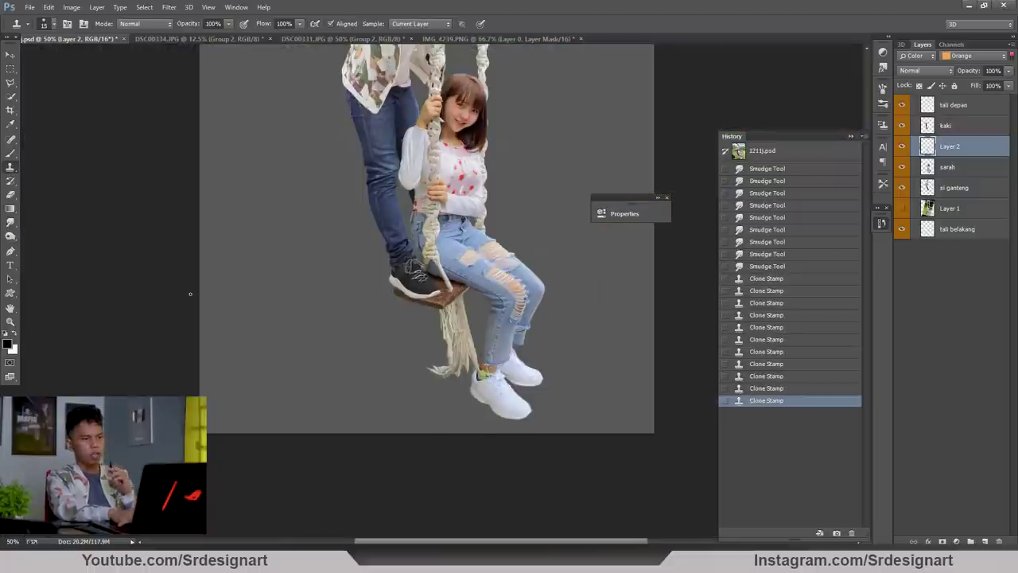
# - Examine the whole composite, then the extended seat board and fringe at closer range
pyautogui.hotkey('ctrl', '-')
pyautogui.press('h')
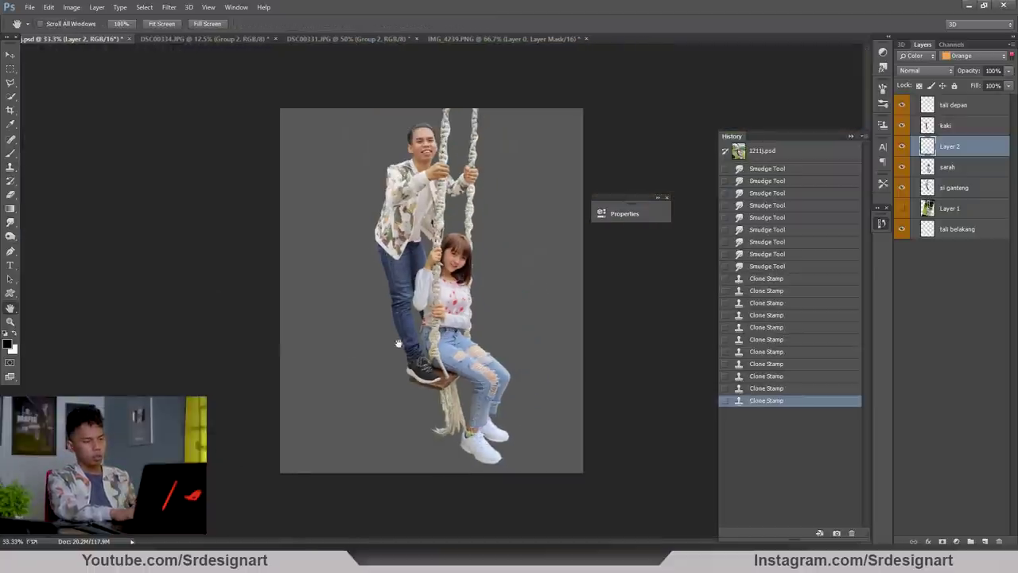
pyautogui.hotkey('ctrl', '+')
pyautogui.hotkey('ctrl', '+')
pyautogui.hotkey('ctrl', '-')
pyautogui.moveTo(405, 376); pyautogui.dragTo(388, 277)
pyautogui.hotkey('ctrl', '+')
pyautogui.hotkey('ctrl', '+')
pyautogui.hotkey('ctrl', '+')
pyautogui.moveTo(397, 451); pyautogui.dragTo(477, 250)
pyautogui.hotkey('ctrl', '+')
pyautogui.hotkey('ctrl', '+')
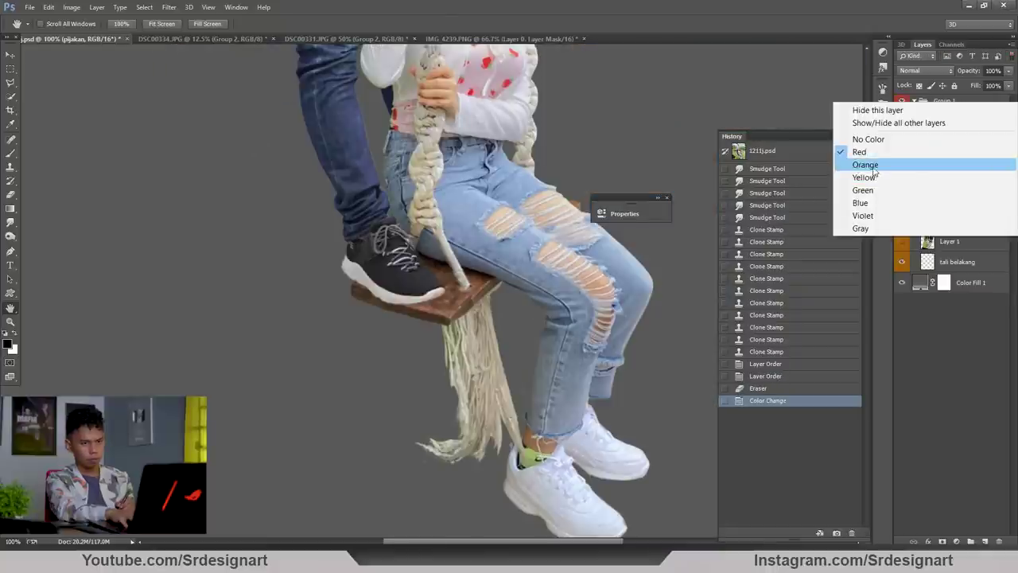
# - Set the colour label of Group 1 to orange
pyautogui.click(863, 164)
pyautogui.click(408, 315)
pyautogui.hotkey('ctrl', '-')
pyautogui.hotkey('ctrl', '+')
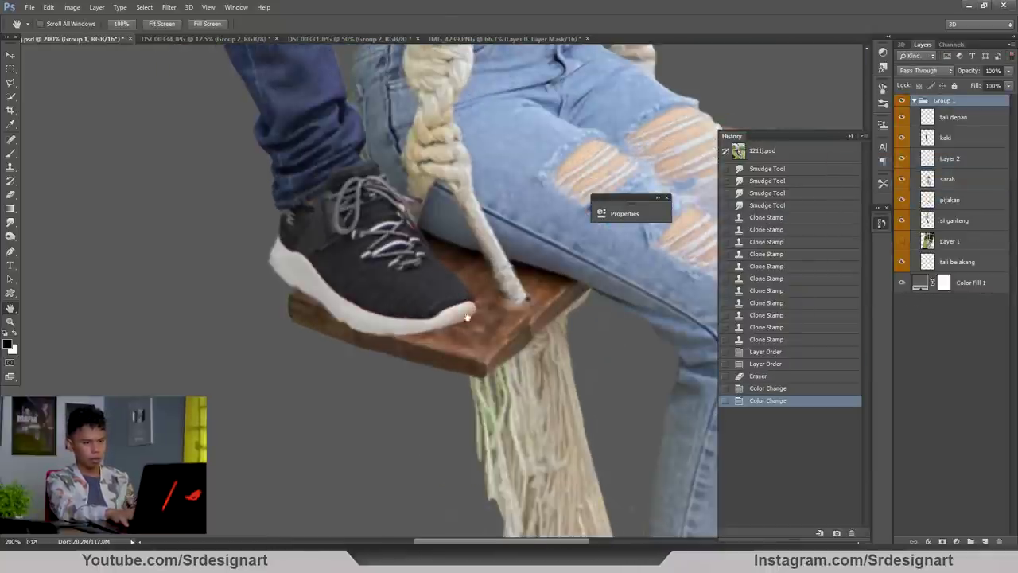
pyautogui.hotkey('ctrl', '+')
# - Add a Hue/Saturation adjustment with Lightness -67 above Layer 2 and clip it to that layer
pyautogui.click(946, 243)
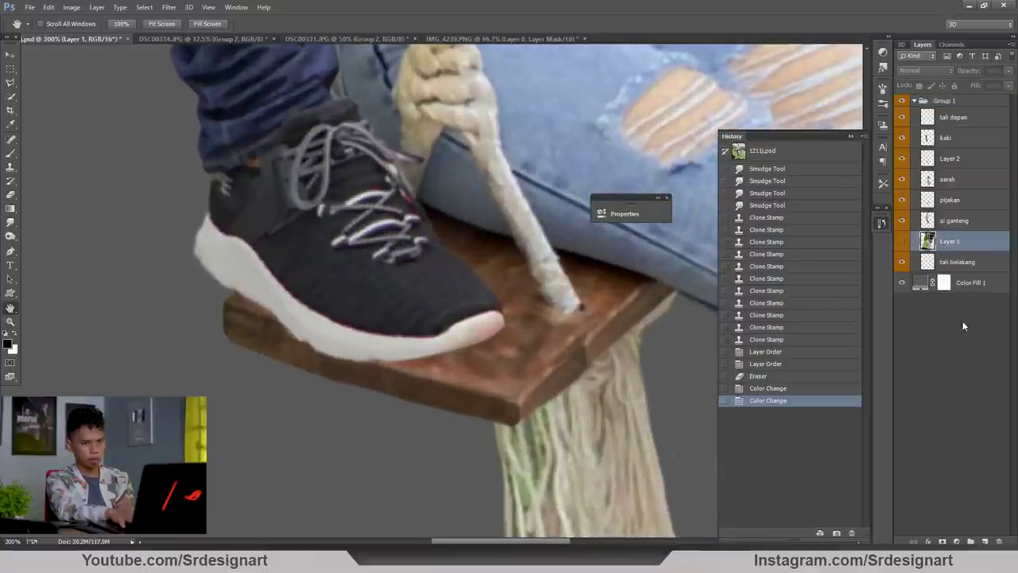
pyautogui.click(902, 160)
pyautogui.click(902, 160)
pyautogui.click(943, 166)
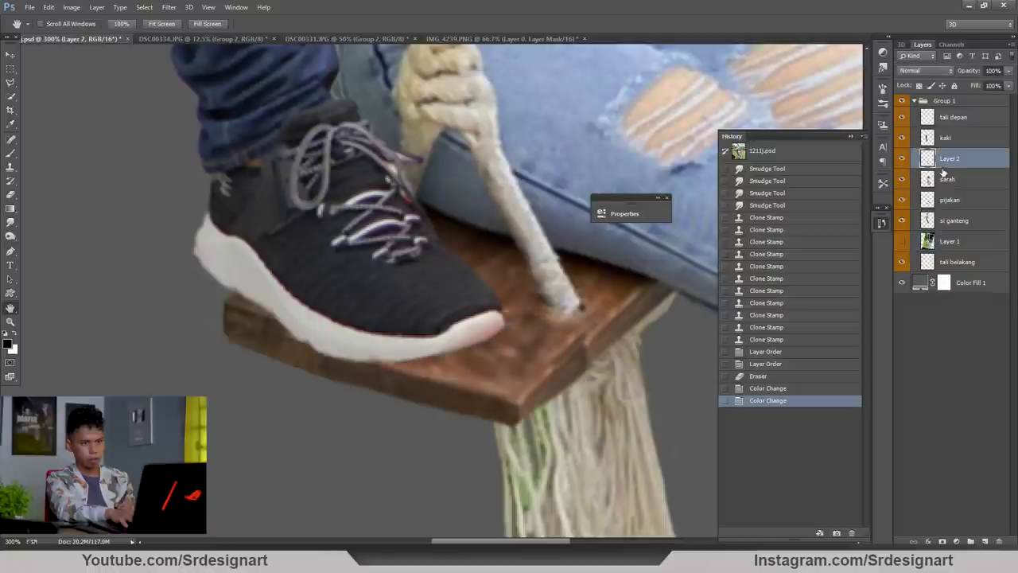
pyautogui.click(956, 541)
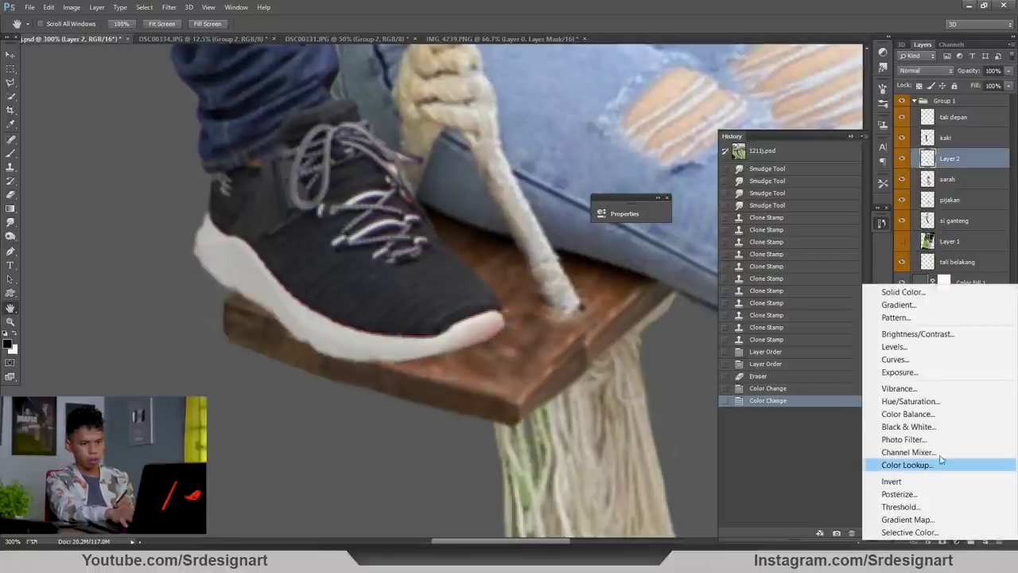
pyautogui.click(910, 401)
pyautogui.moveTo(362, 326); pyautogui.dragTo(264, 322)
pyautogui.rightClick(976, 159)
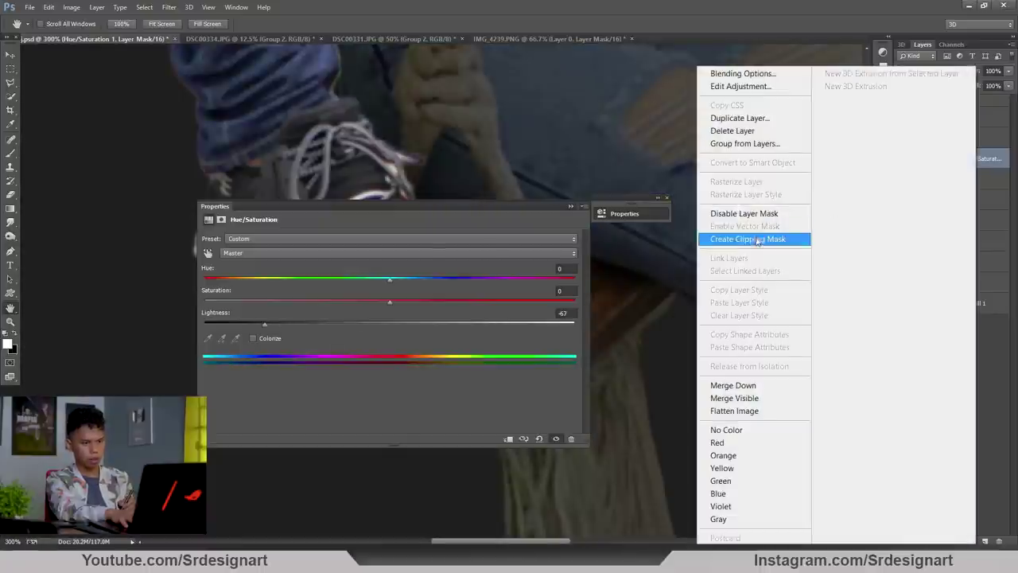
pyautogui.click(756, 241)
pyautogui.click(556, 208)
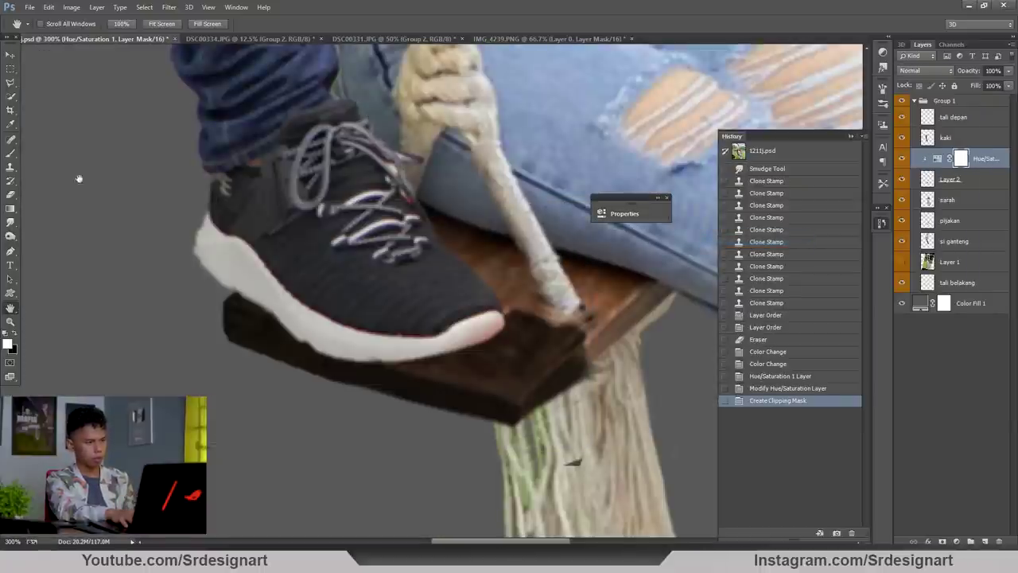
# - Fill the Hue/Saturation mask with black and brush in a shadow at 27% opacity on the board beneath the shoe
pyautogui.hotkey('ctrl', 'BackSpace')
pyautogui.click(12, 155)
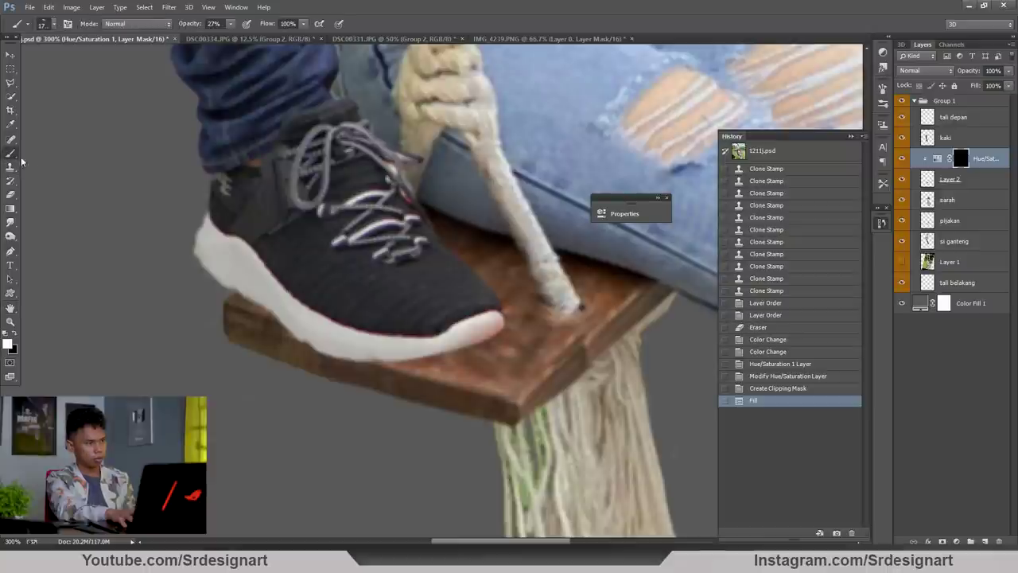
pyautogui.rightClick(423, 317)
pyautogui.moveTo(409, 310)
pyautogui.mouseDown()
pyautogui.moveTo(452, 322)
pyautogui.moveTo(439, 344)
pyautogui.moveTo(397, 343)
pyautogui.moveTo(423, 348)
pyautogui.mouseUp()
pyautogui.moveTo(420, 349); pyautogui.dragTo(387, 345)
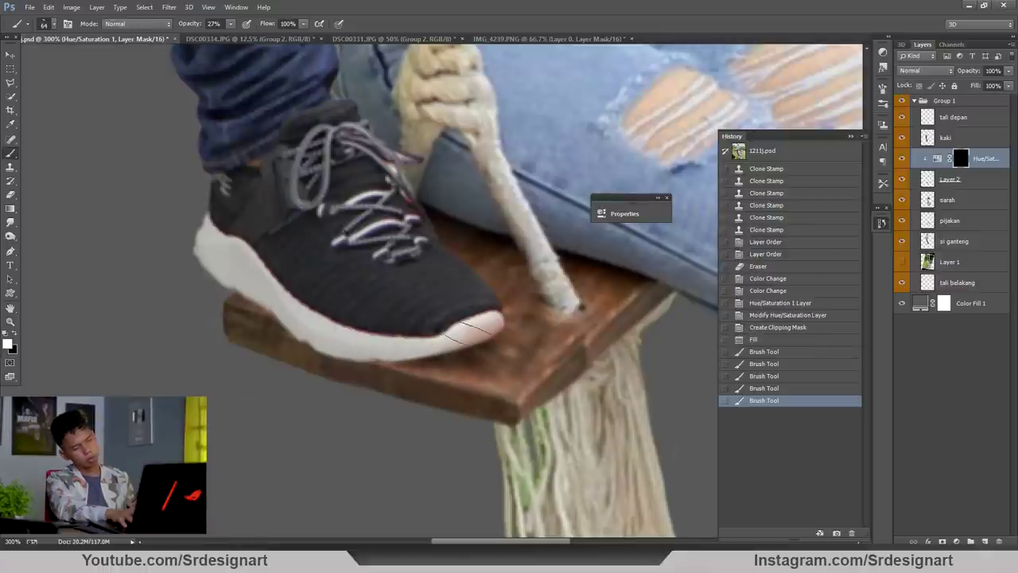
pyautogui.moveTo(291, 310); pyautogui.dragTo(287, 317)
# - Place the image Flower_garden,_Botanic_Gardens,_Churchtown_2 directly above Color Fill 1
pyautogui.hotkey('ctrl', '-')
pyautogui.hotkey('ctrl', '-')
pyautogui.hotkey('ctrl', '-')
pyautogui.hotkey('ctrl', '-')
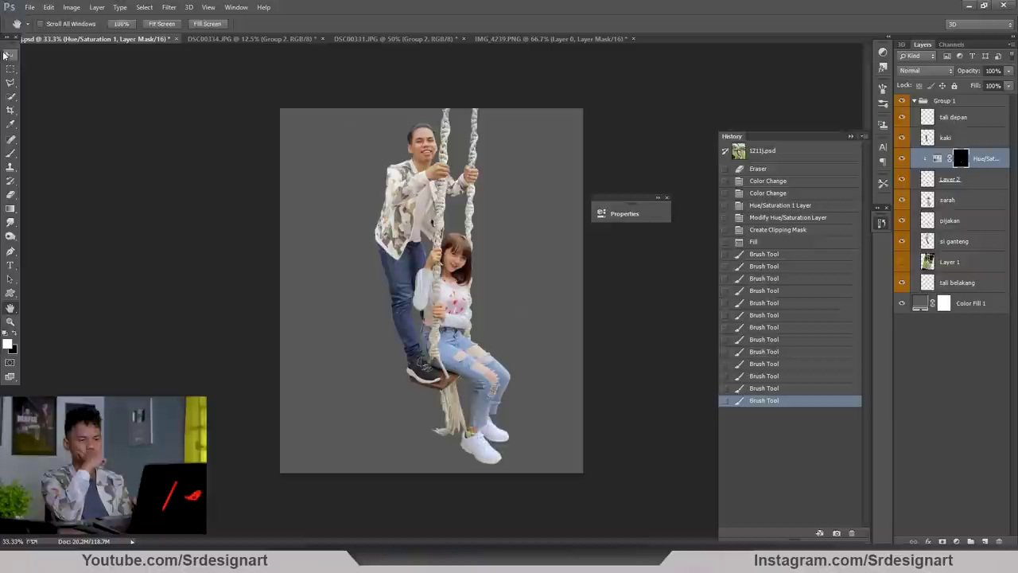
pyautogui.click(6, 54)
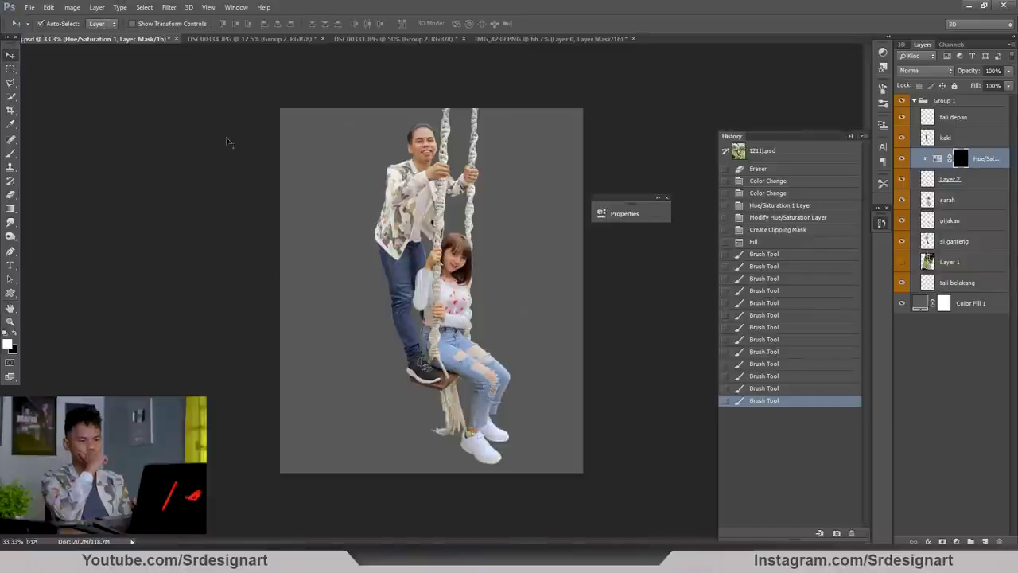
pyautogui.click(951, 306)
pyautogui.click(30, 8)
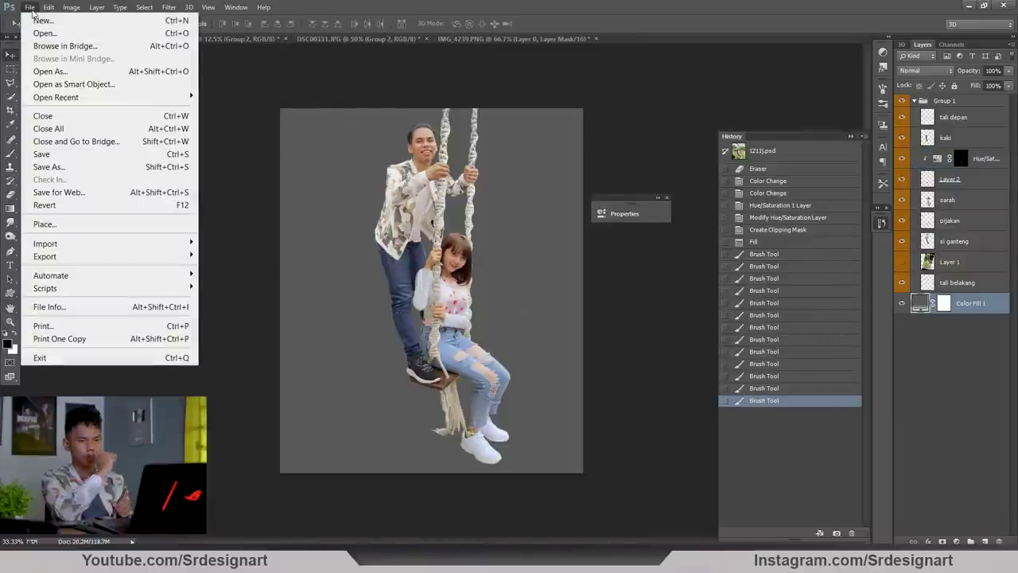
pyautogui.click(124, 225)
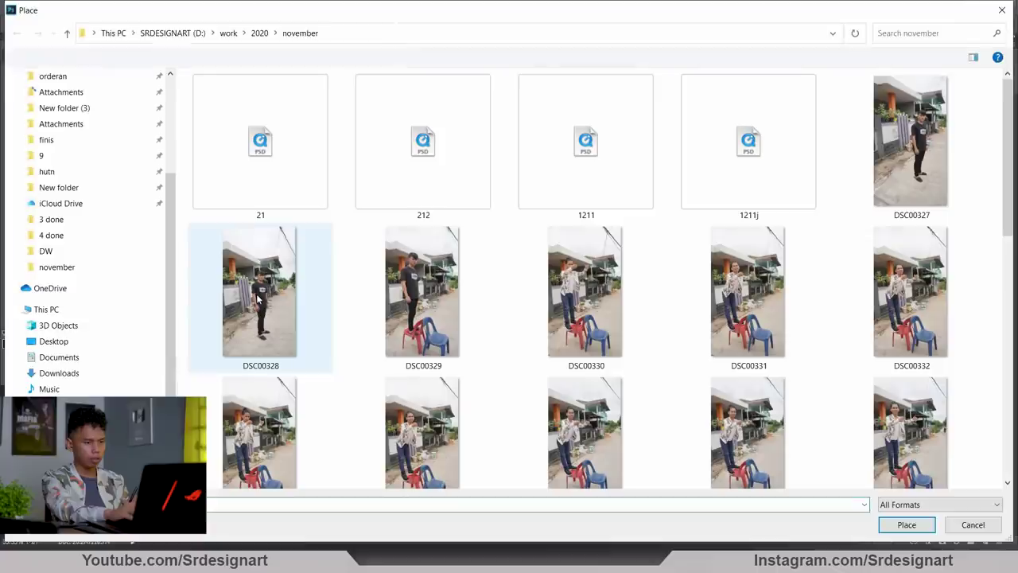
pyautogui.scroll(-8, 987, 398)
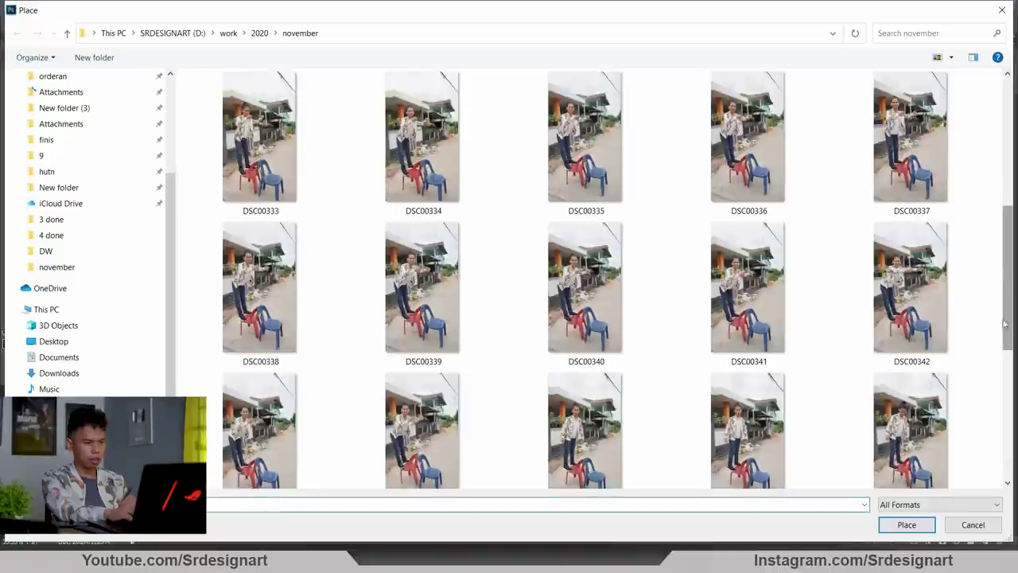
pyautogui.click(916, 320)
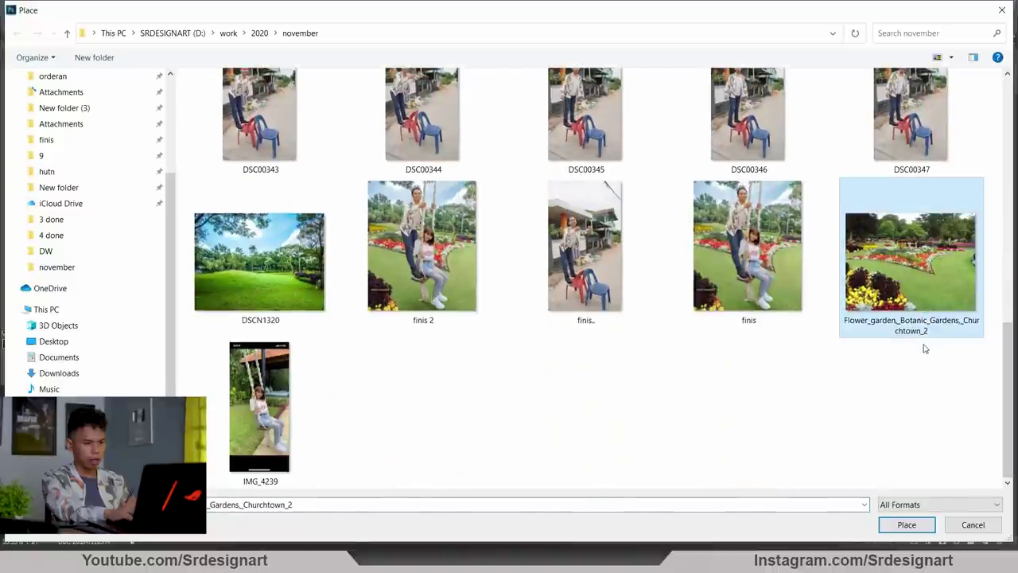
pyautogui.press('Return')
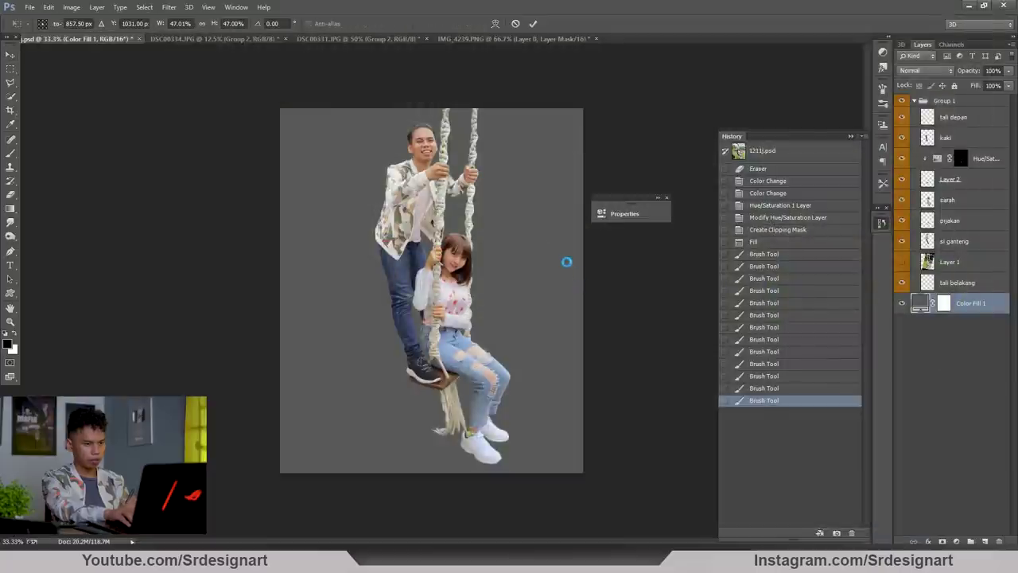
# - Scale the flower garden photo to about 76%, rotate it about 5.5°, and position it as the background behind the couple
pyautogui.moveTo(530, 318); pyautogui.dragTo(516, 380)
pyautogui.moveTo(569, 467); pyautogui.dragTo(676, 547)
pyautogui.moveTo(701, 408)
pyautogui.mouseDown()
pyautogui.moveTo(711, 452)
pyautogui.moveTo(707, 422)
pyautogui.mouseUp()
pyautogui.moveTo(629, 385); pyautogui.dragTo(660, 358)
pyautogui.moveTo(598, 343); pyautogui.dragTo(598, 349)
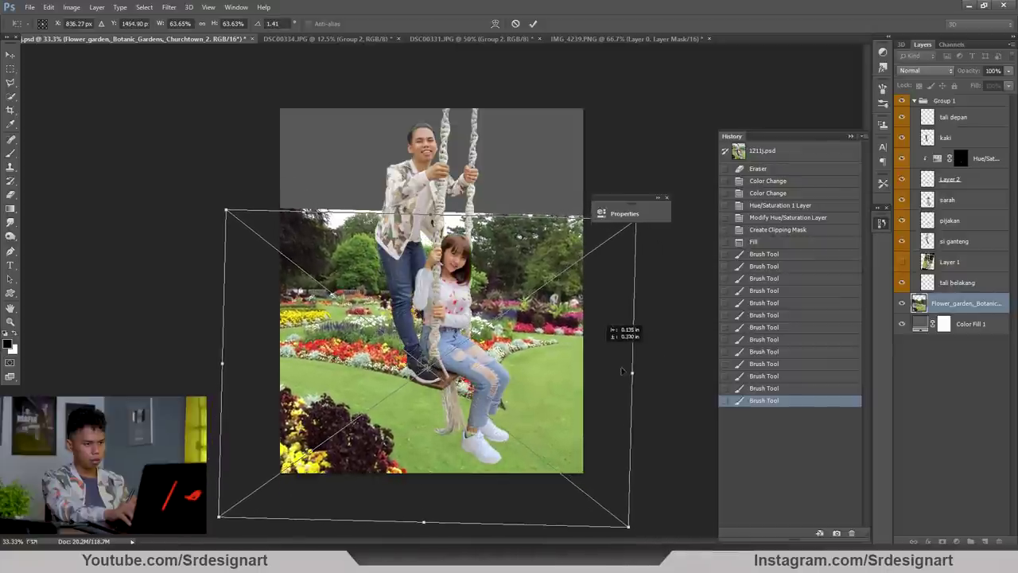
pyautogui.moveTo(669, 388); pyautogui.dragTo(667, 404)
pyautogui.moveTo(594, 368); pyautogui.dragTo(587, 355)
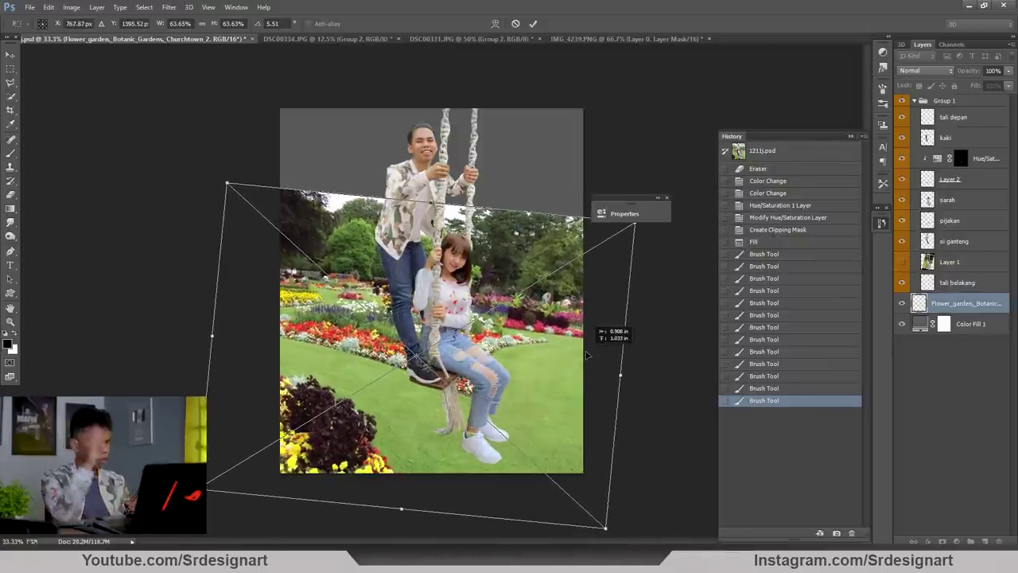
pyautogui.moveTo(637, 225); pyautogui.dragTo(722, 174)
pyautogui.moveTo(640, 313); pyautogui.dragTo(603, 304)
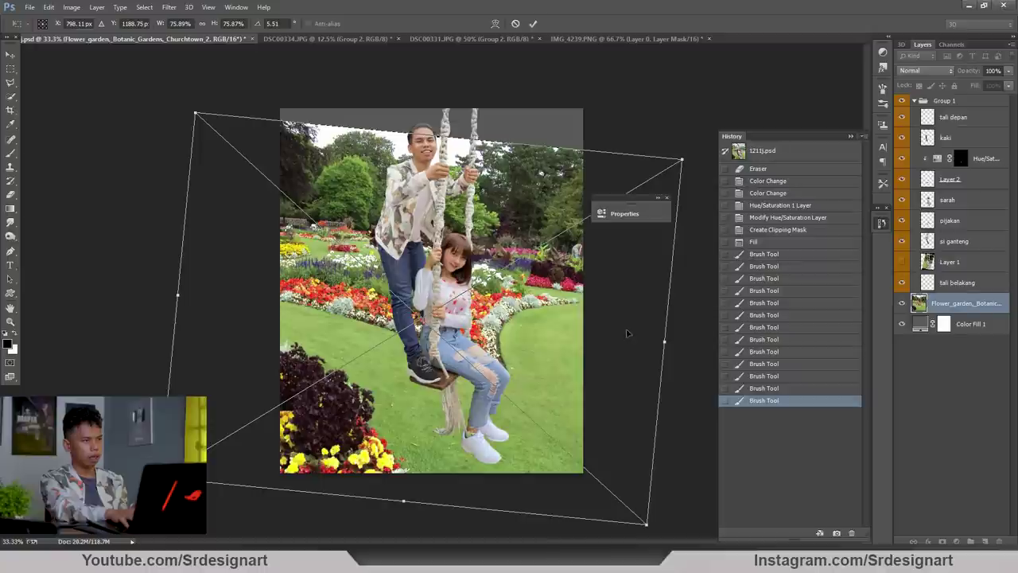
pyautogui.press('Return')
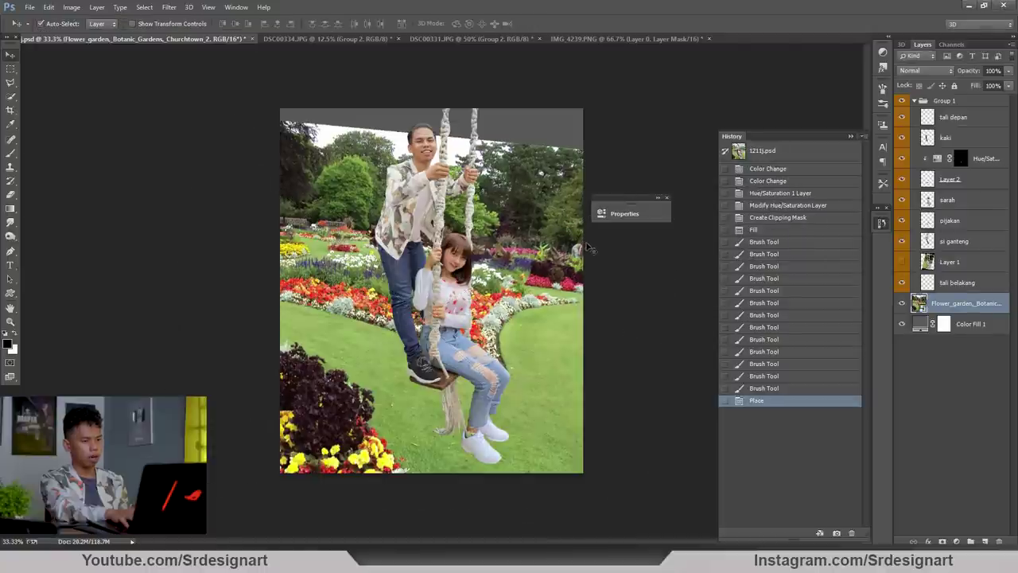
# - Place the DSCN1320 park photo above the flower garden layer
pyautogui.hotkey('ctrl', '+')
pyautogui.press('space')
pyautogui.moveTo(226, 66); pyautogui.dragTo(195, 160)
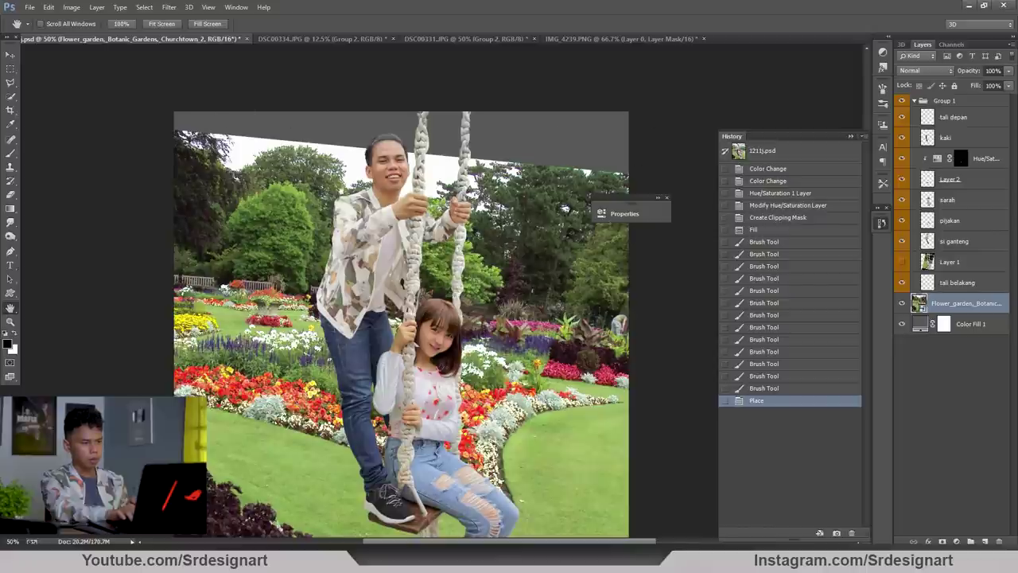
pyautogui.click(29, 8)
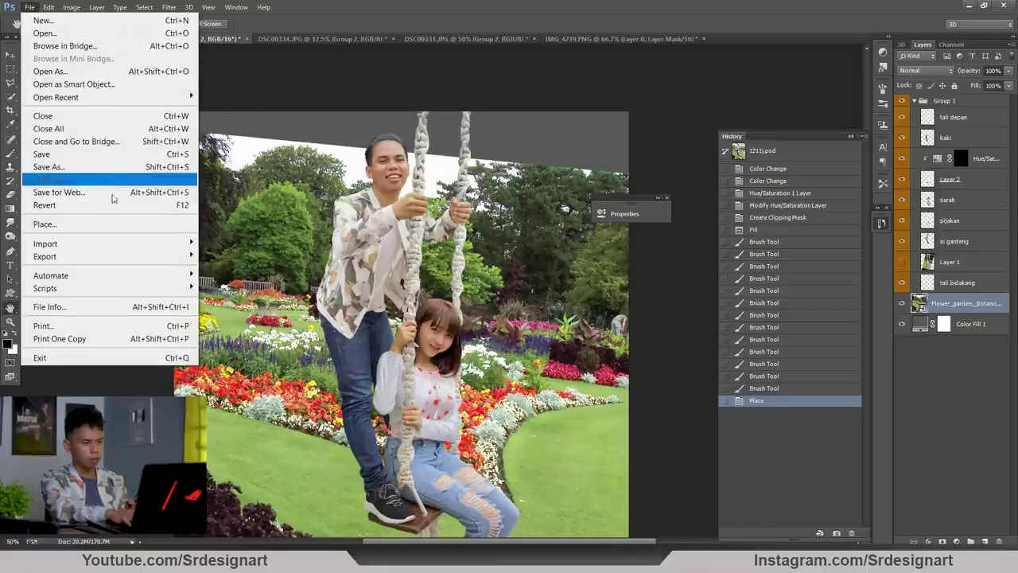
pyautogui.click(123, 224)
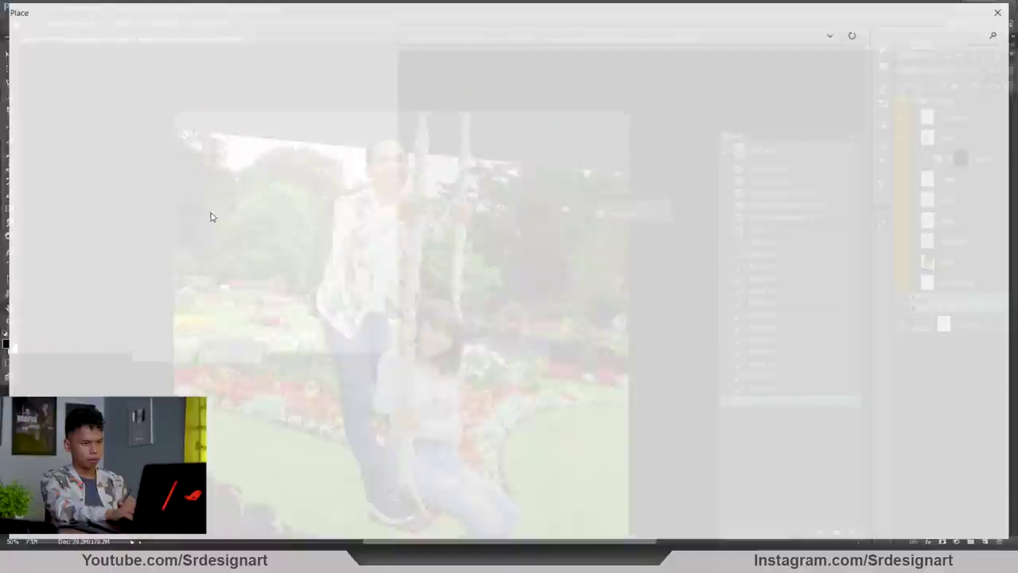
pyautogui.scroll(-10, 882, 231)
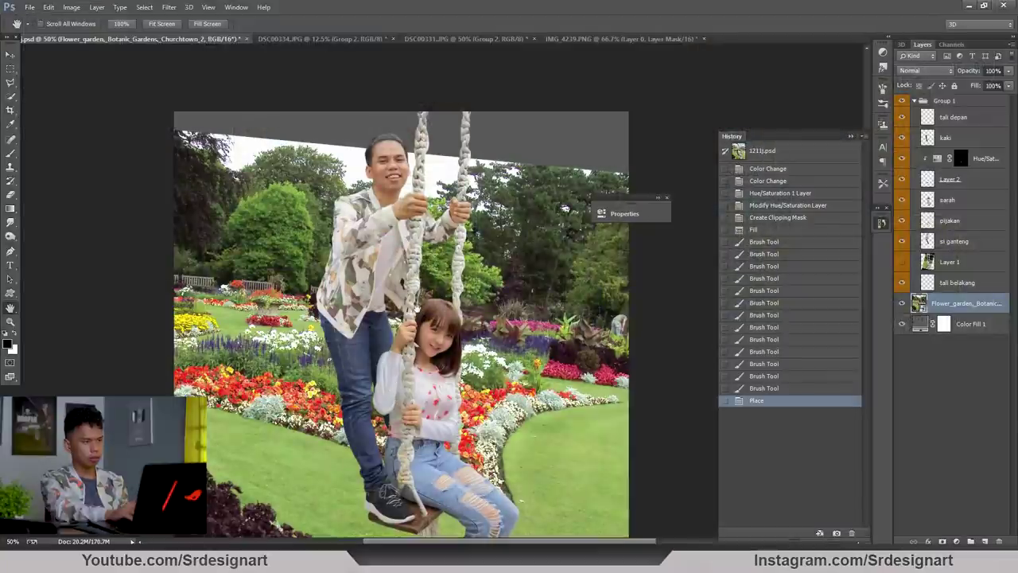
# - Enlarge the park photo, rotate it about 9°, and position it so its sky and trees fill the upper canvas
pyautogui.hotkey('ctrl', '-')
pyautogui.moveTo(545, 298); pyautogui.dragTo(723, 433)
pyautogui.moveTo(636, 480); pyautogui.dragTo(586, 498)
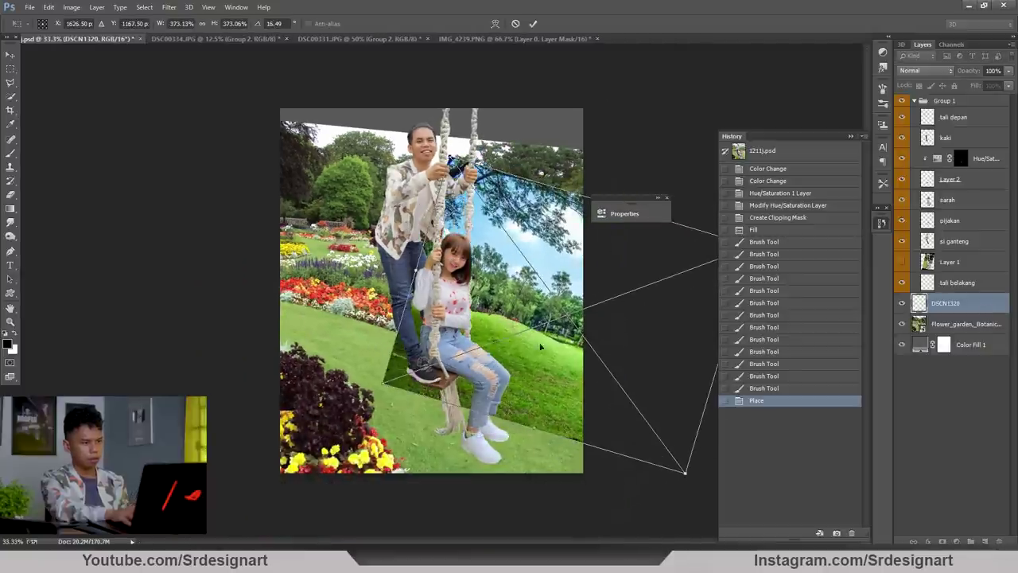
pyautogui.moveTo(589, 382); pyautogui.dragTo(374, 242)
pyautogui.moveTo(477, 329); pyautogui.dragTo(548, 417)
pyautogui.moveTo(523, 449); pyautogui.dragTo(576, 464)
pyautogui.click(202, 24)
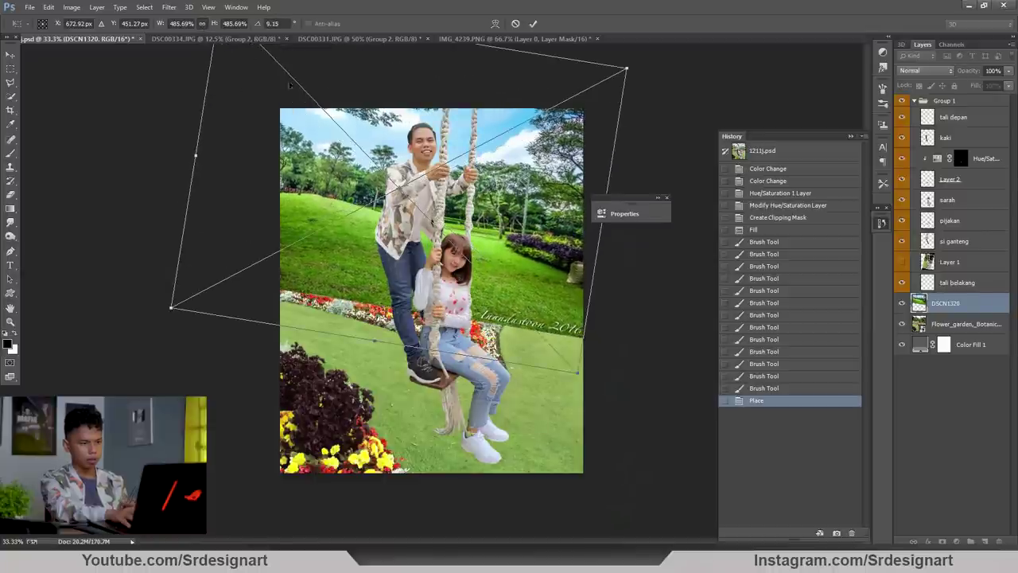
pyautogui.moveTo(552, 305); pyautogui.dragTo(570, 333)
pyautogui.press('Return')
# - Add a layer mask to DSCN1320 and erase its lower lawn with a large Eraser to reveal the flower garden
pyautogui.press('e')
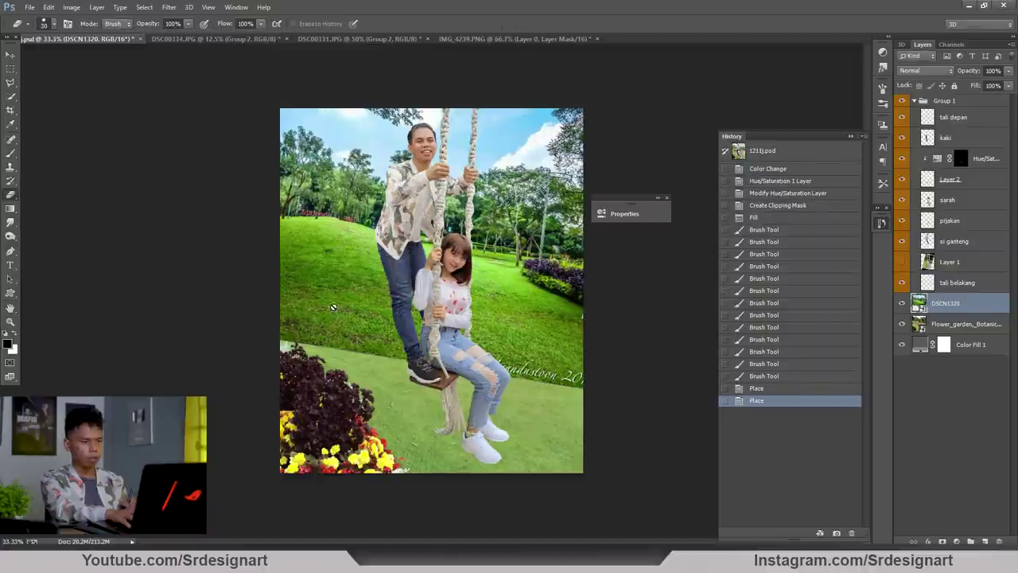
pyautogui.click(942, 540)
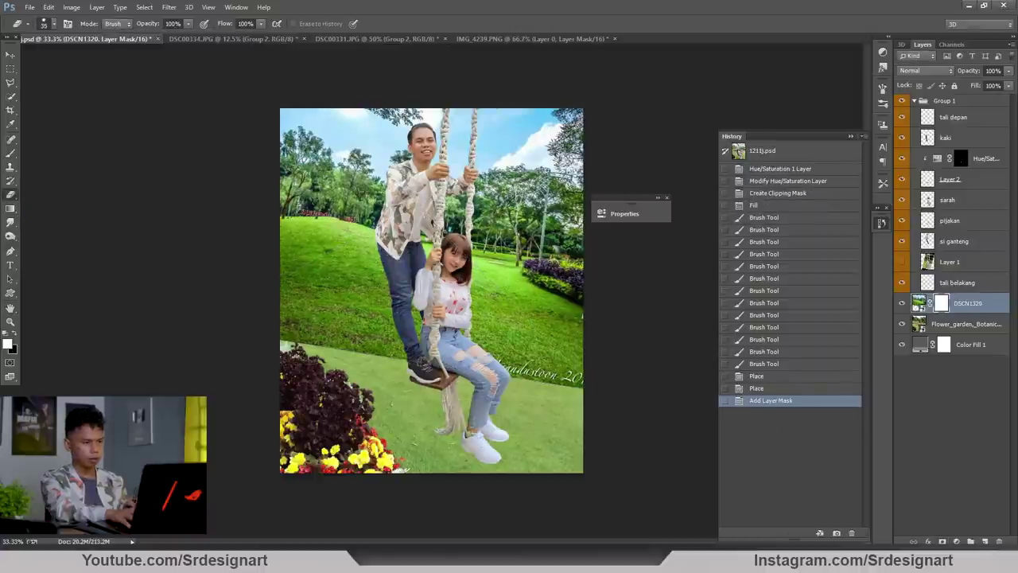
pyautogui.moveTo(271, 312); pyautogui.dragTo(586, 341)
pyautogui.rightClick(494, 312)
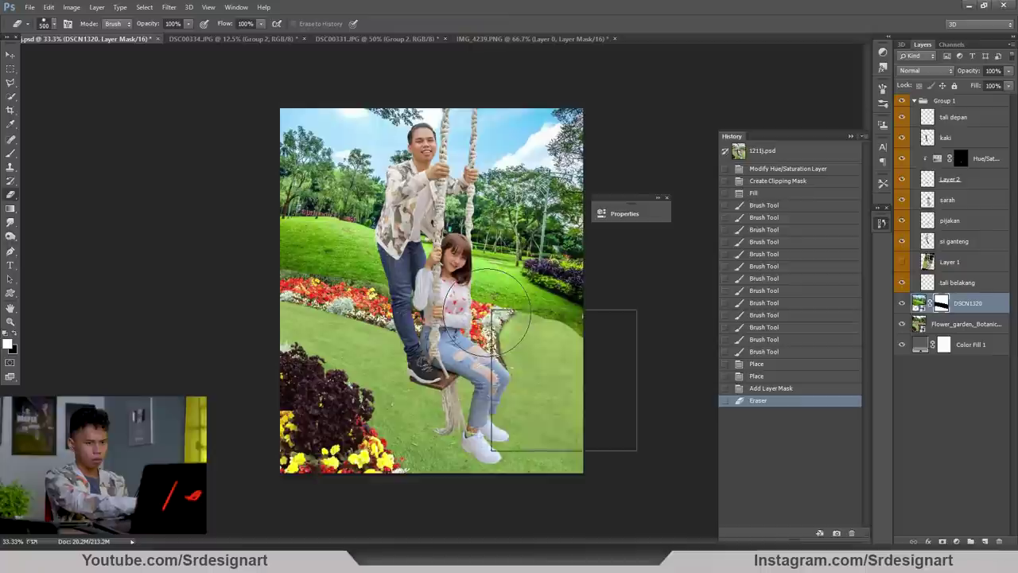
pyautogui.moveTo(287, 304)
pyautogui.mouseDown()
pyautogui.moveTo(577, 356)
pyautogui.moveTo(450, 314)
pyautogui.moveTo(556, 327)
pyautogui.mouseUp()
# - Refine the DSCN1320 mask with a smaller Eraser up to the tree line, blending the two landscapes behind the couple
pyautogui.press('[')
pyautogui.press('[')
pyautogui.press('[')
pyautogui.press('[')
pyautogui.moveTo(460, 300)
pyautogui.mouseDown()
pyautogui.moveTo(596, 315)
pyautogui.moveTo(557, 280)
pyautogui.moveTo(517, 278)
pyautogui.mouseUp()
pyautogui.moveTo(489, 275)
pyautogui.mouseDown()
pyautogui.moveTo(306, 258)
pyautogui.moveTo(338, 248)
pyautogui.moveTo(307, 232)
pyautogui.moveTo(345, 244)
pyautogui.mouseUp()
pyautogui.press('[')
pyautogui.press('[')
pyautogui.press('[')
pyautogui.click(345, 245)
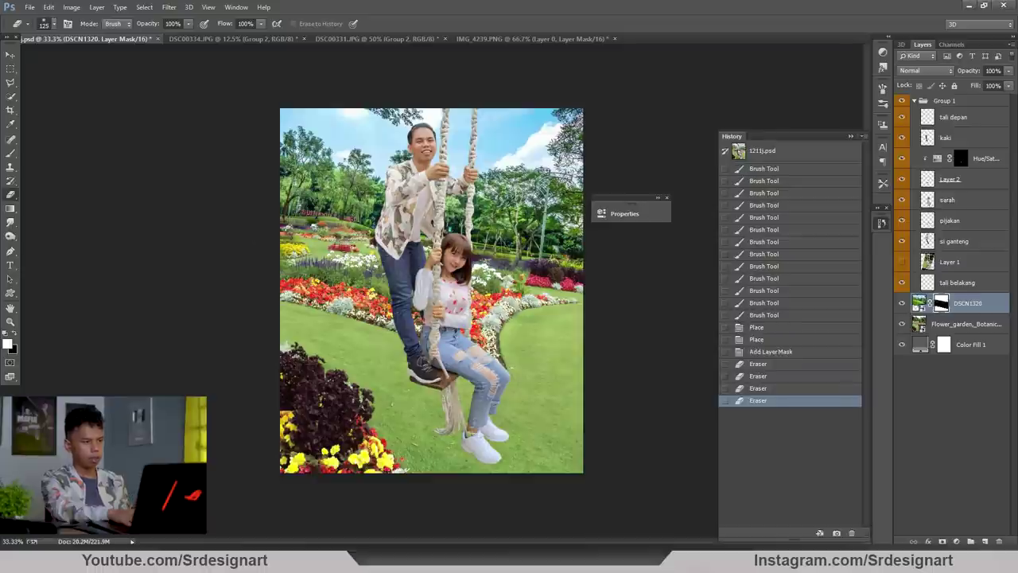
# - Shift the masked park photo slightly downward with Free Transform
pyautogui.hotkey('ctrl', 't')
pyautogui.moveTo(487, 220); pyautogui.dragTo(491, 229)
pyautogui.press('Return')
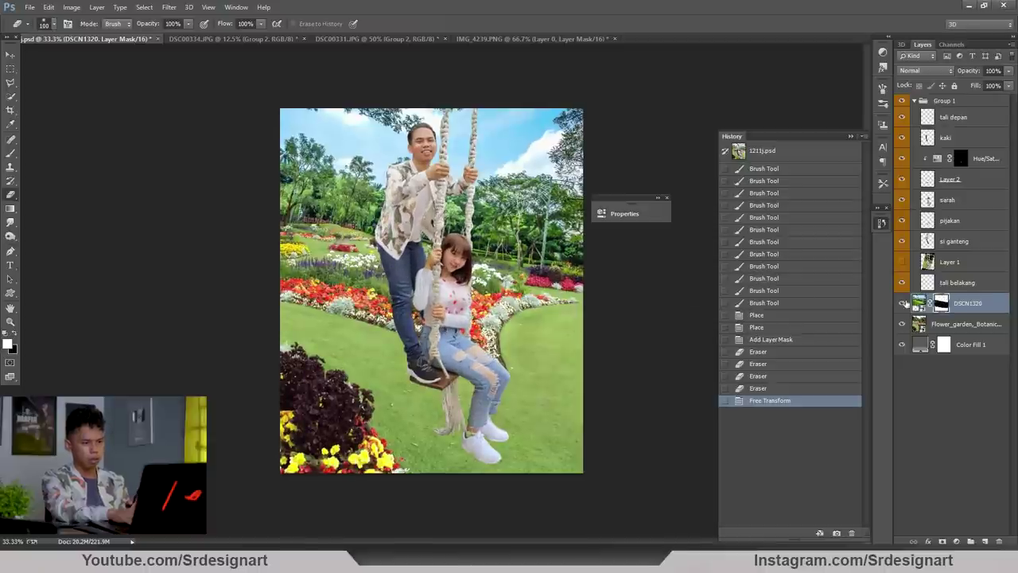
# - Rasterize the DSCN1320 layer
pyautogui.click(915, 305)
pyautogui.click(12, 153)
pyautogui.click(542, 260)
pyautogui.press('Return')
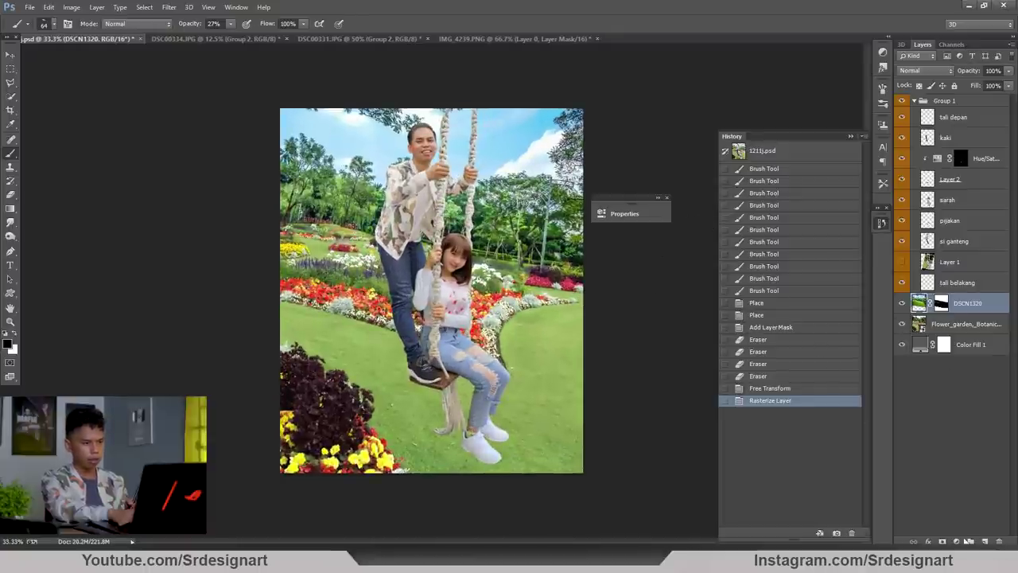
# - Clip a Hue/Saturation adjustment to the DSCN1320 layer with Hue -10 and Saturation -34
pyautogui.click(956, 541)
pyautogui.click(914, 400)
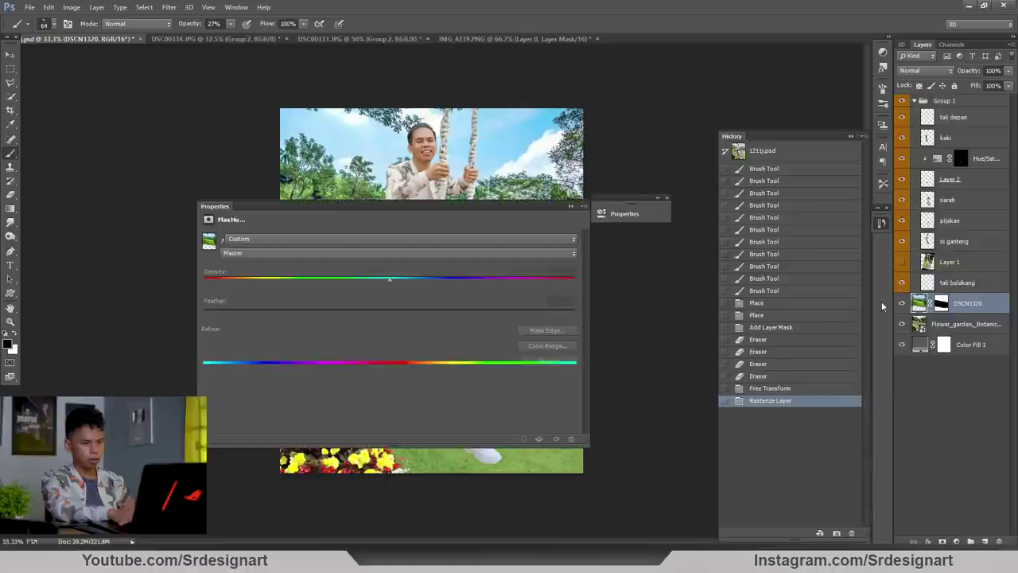
pyautogui.rightClick(990, 303)
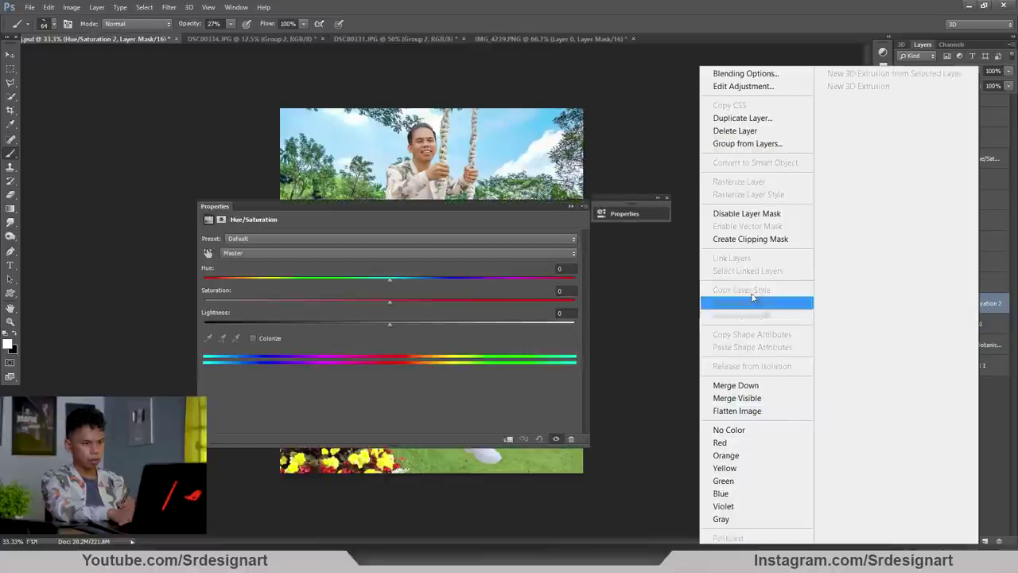
pyautogui.click(732, 239)
pyautogui.moveTo(389, 301); pyautogui.dragTo(347, 303)
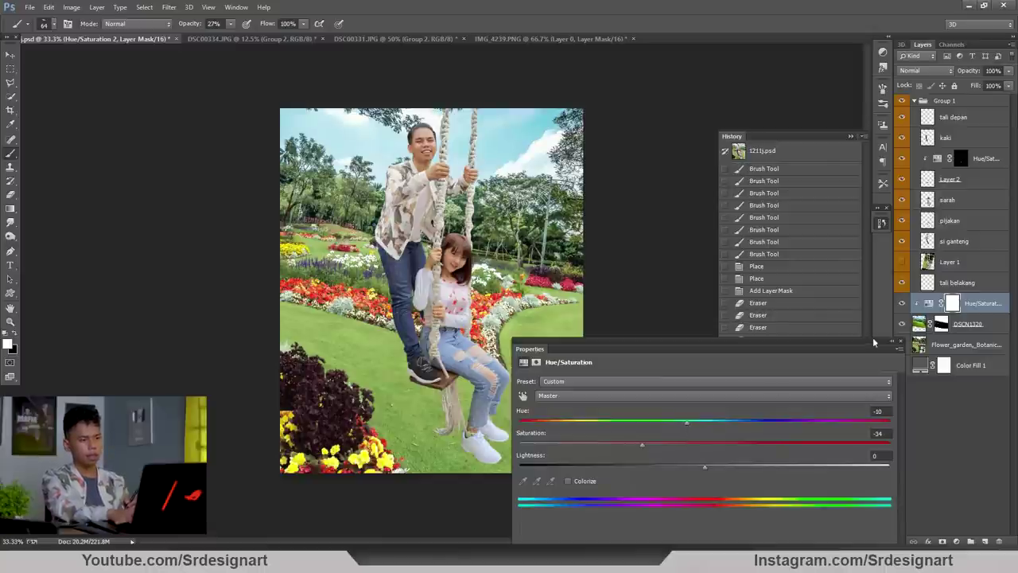
pyautogui.click(891, 344)
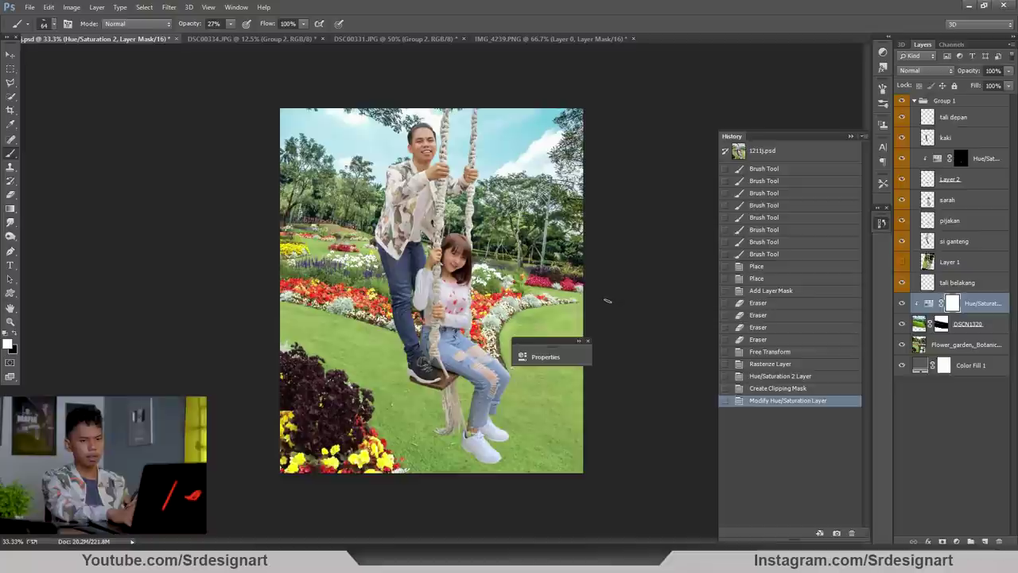
# - Merge the Hue/Saturation adjustment, DSCN1320 and flower garden layers into a single background layer
pyautogui.keyDown('shift'); pyautogui.click(975, 347); pyautogui.keyUp('shift')
pyautogui.rightClick(975, 348)
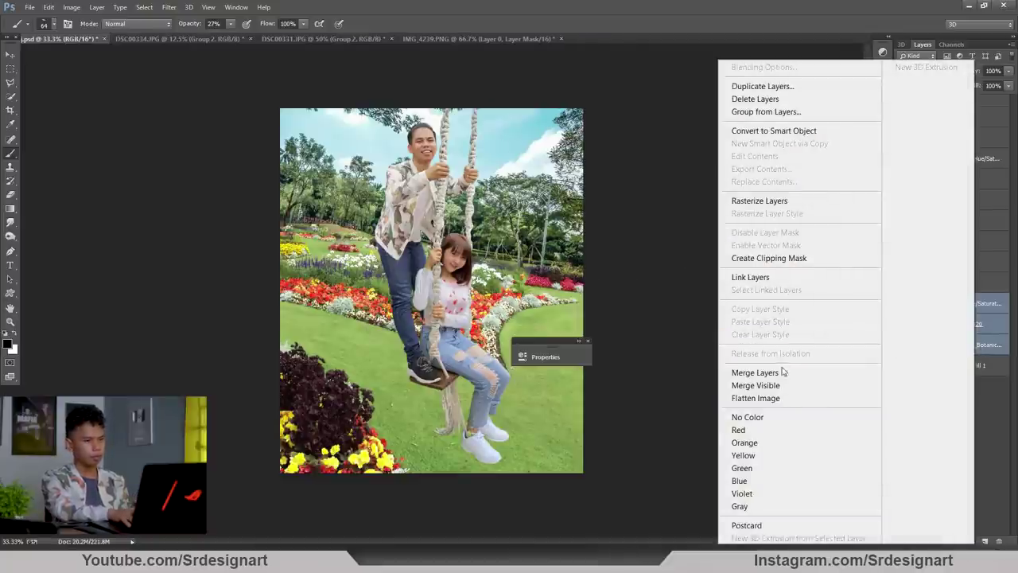
pyautogui.click(755, 372)
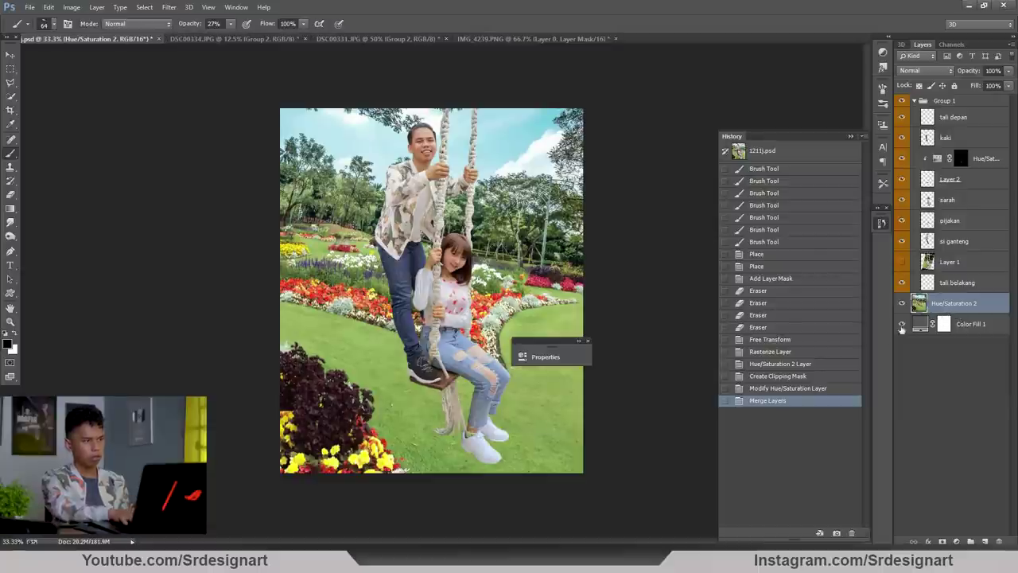
pyautogui.hotkey('ctrl', '+')
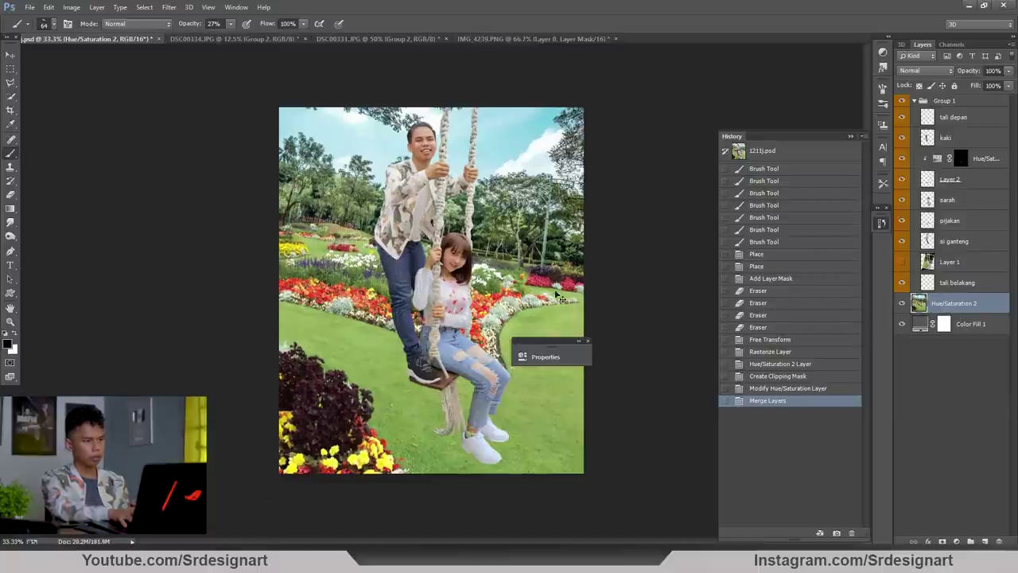
pyautogui.moveTo(493, 217); pyautogui.dragTo(450, 256)
pyautogui.hotkey('ctrl', '-')
pyautogui.hotkey('ctrl', '-')
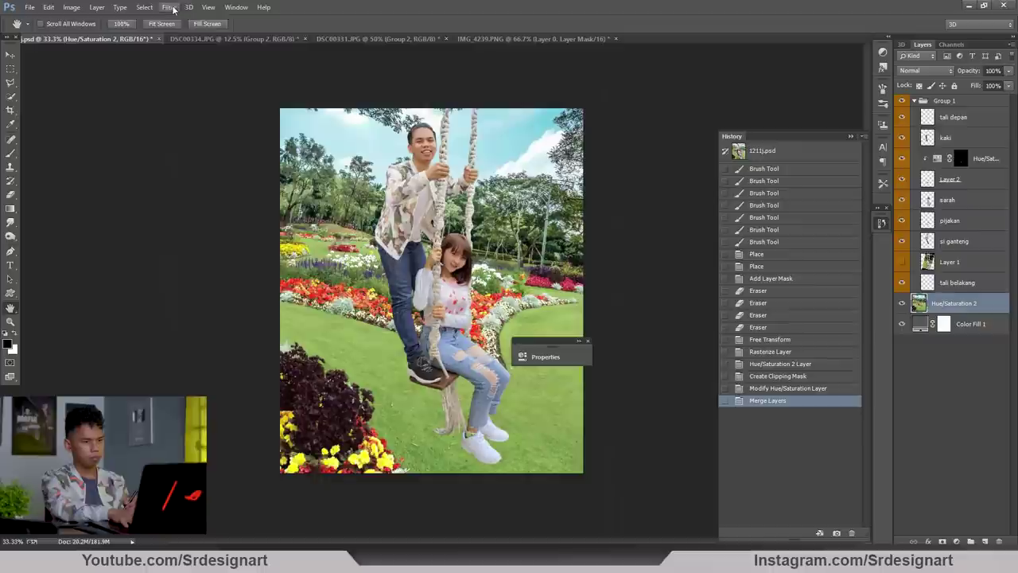
pyautogui.click(169, 7)
pyautogui.moveTo(259, 144)
pyautogui.press('Escape')
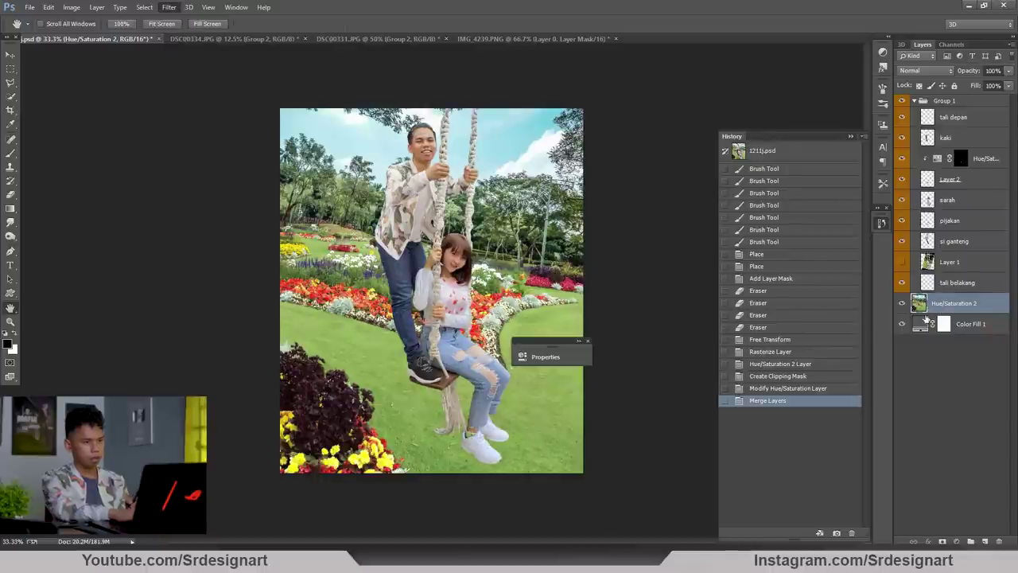
# - Duplicate the merged background layer and apply a slight Gaussian Blur to the copy
pyautogui.hotkey('ctrl', 'j')
pyautogui.click(169, 8)
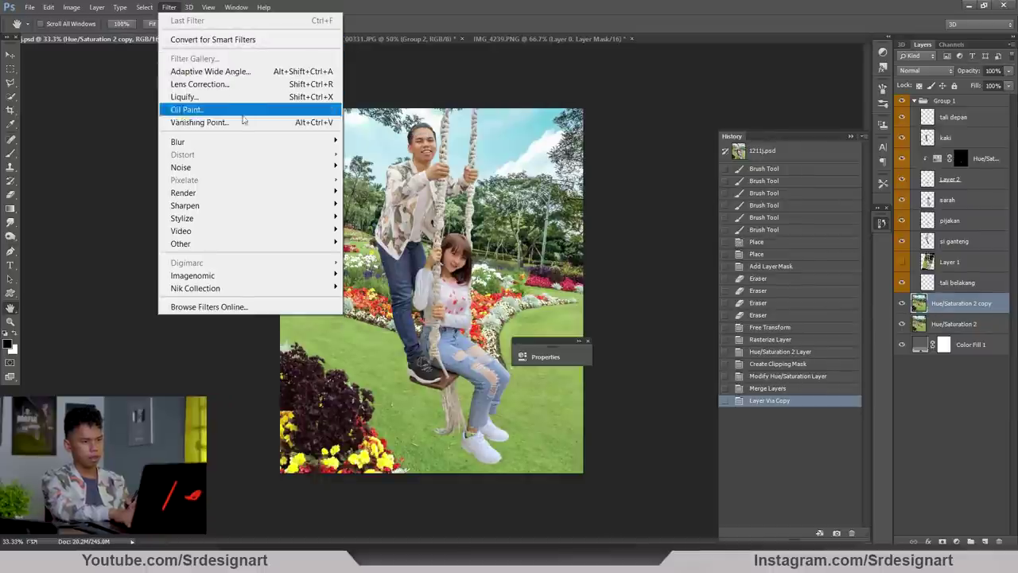
pyautogui.moveTo(262, 141)
pyautogui.click(400, 236)
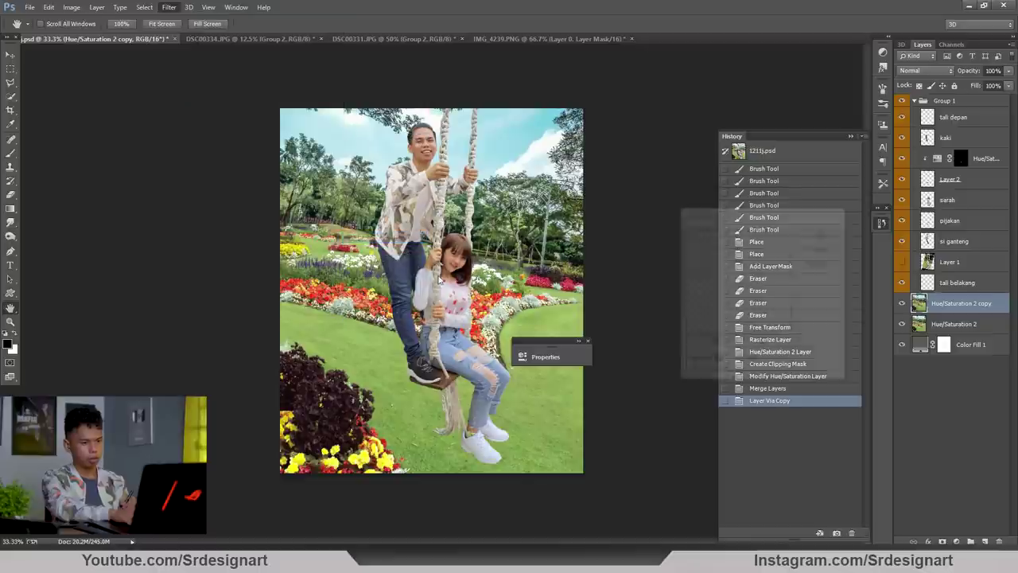
pyautogui.hotkey('ctrl', '+')
pyautogui.hotkey('ctrl', '+')
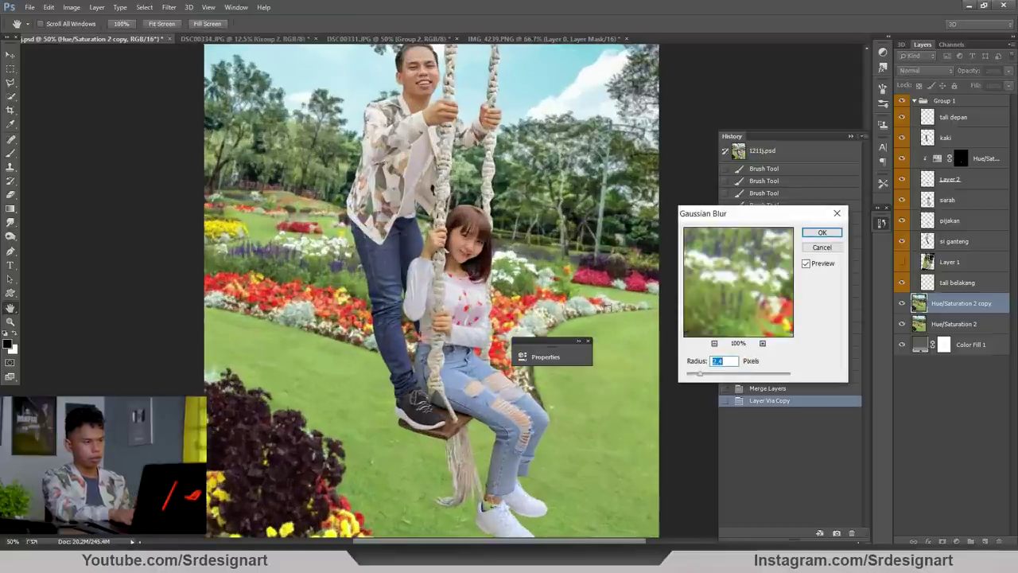
pyautogui.hotkey('ctrl', '+')
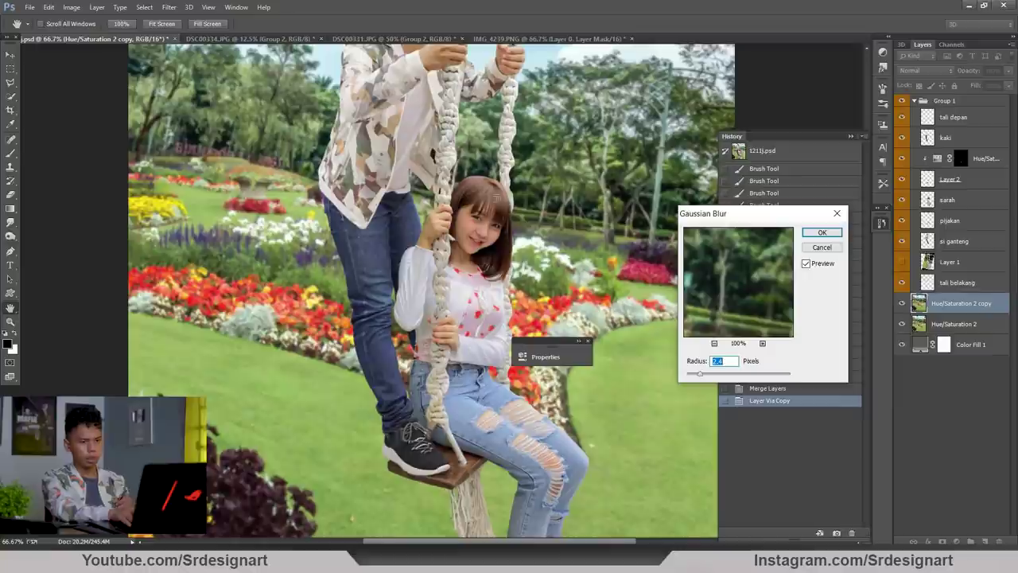
pyautogui.hotkey('ctrl', '-')
pyautogui.moveTo(700, 374); pyautogui.dragTo(758, 373)
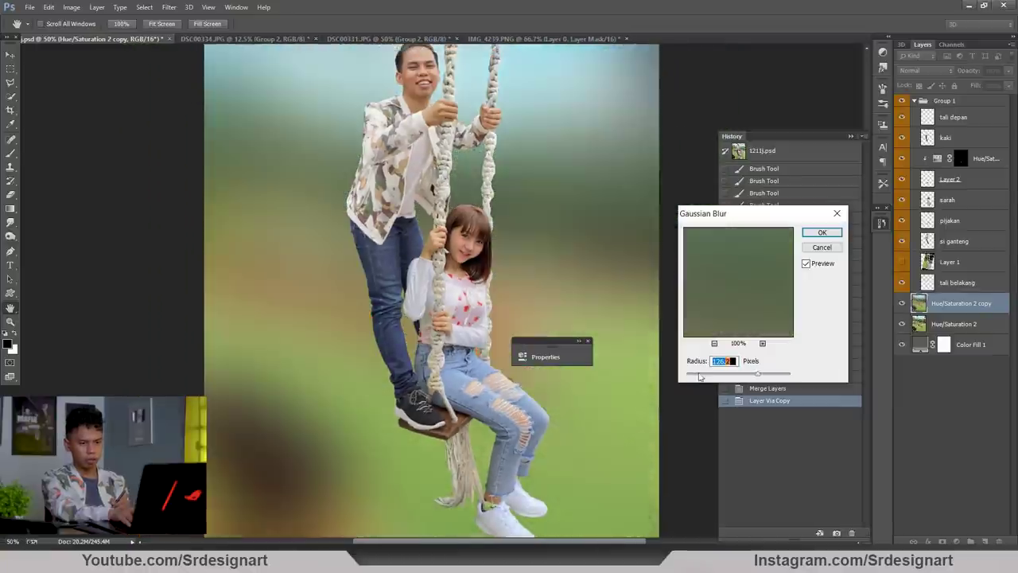
pyautogui.press('Return')
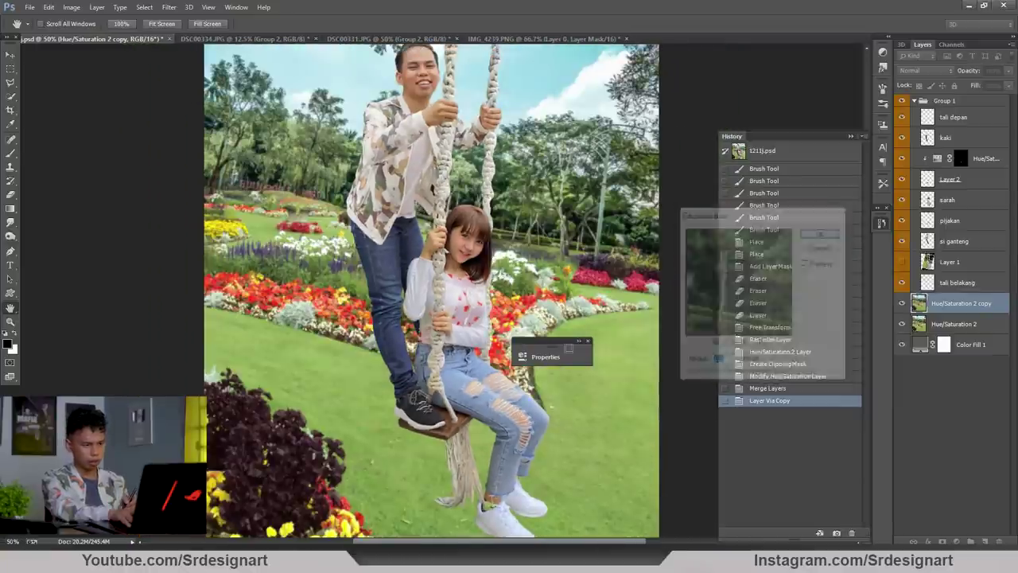
# - Add a layer mask to the blurred copy and erase its lower foreground with a 900 px Eraser to keep the near lawn sharp
pyautogui.hotkey('ctrl', '-')
pyautogui.click(10, 196)
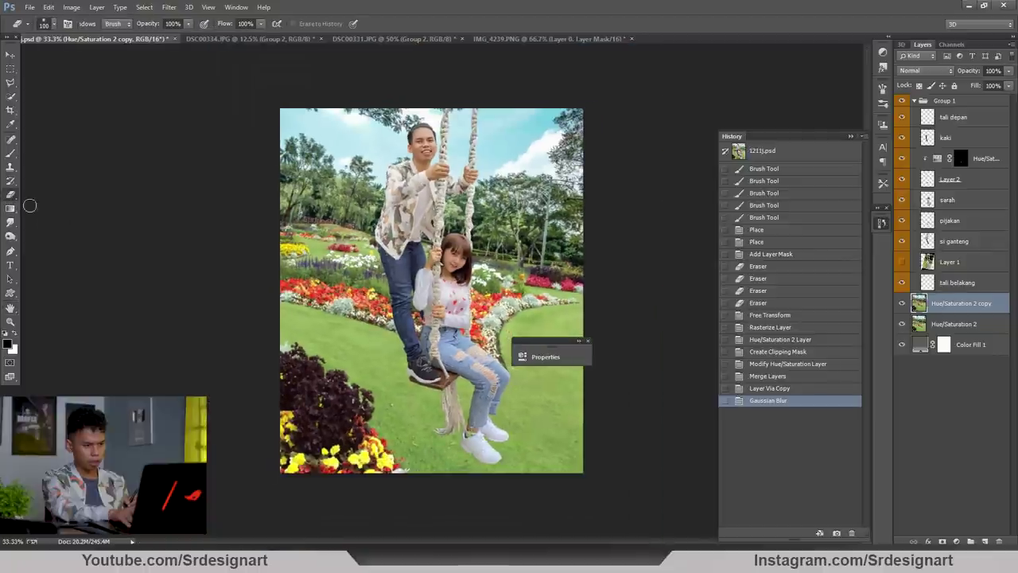
pyautogui.click(943, 542)
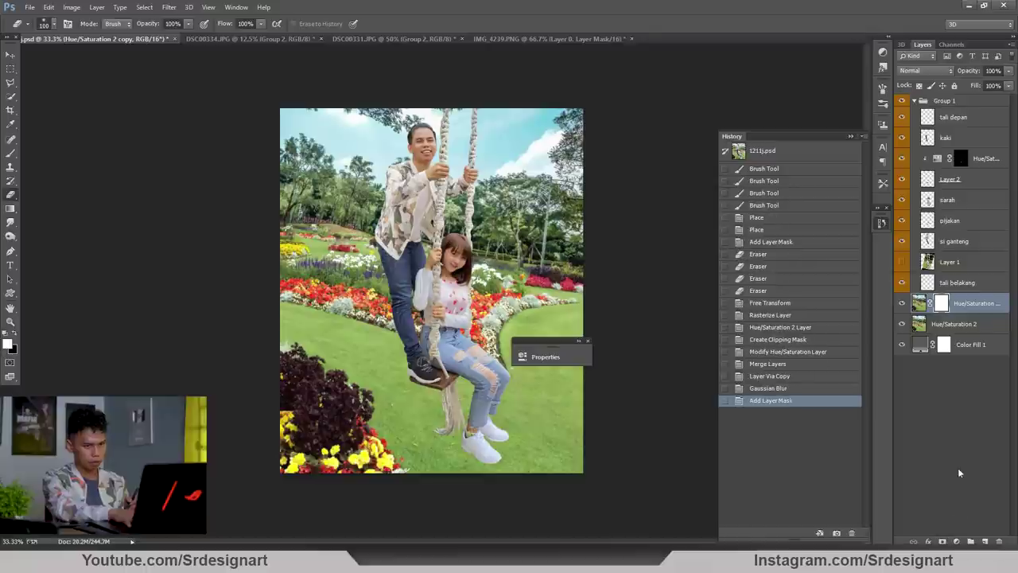
pyautogui.press(']')
pyautogui.press(']')
pyautogui.press(']')
pyautogui.press(']')
pyautogui.press(']')
pyautogui.press(']')
pyautogui.press(']')
pyautogui.press(']')
pyautogui.press(']')
pyautogui.press(']')
pyautogui.press(']')
pyautogui.press(']')
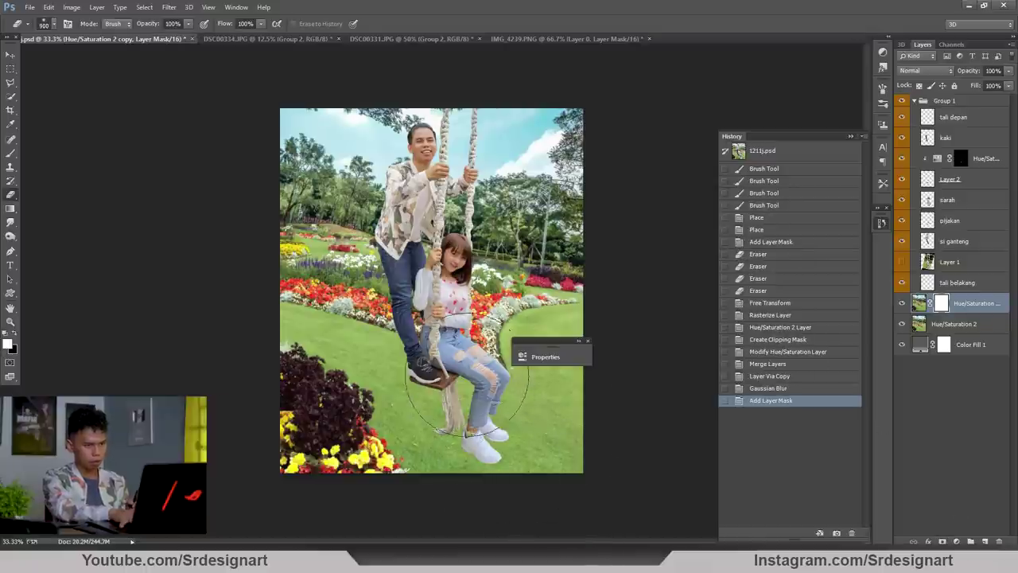
pyautogui.rightClick(482, 414)
pyautogui.moveTo(287, 428)
pyautogui.mouseDown()
pyautogui.moveTo(523, 532)
pyautogui.moveTo(563, 530)
pyautogui.moveTo(326, 421)
pyautogui.moveTo(598, 504)
pyautogui.mouseUp()
pyautogui.moveTo(484, 477); pyautogui.dragTo(258, 390)
# - Select the frayed rope end below the seat with the Polygonal Lasso and shift it slightly left using Free Transform
pyautogui.hotkey('ctrl', '+')
pyautogui.hotkey('ctrl', '+')
pyautogui.hotkey('ctrl', '+')
pyautogui.moveTo(353, 268); pyautogui.dragTo(318, 95)
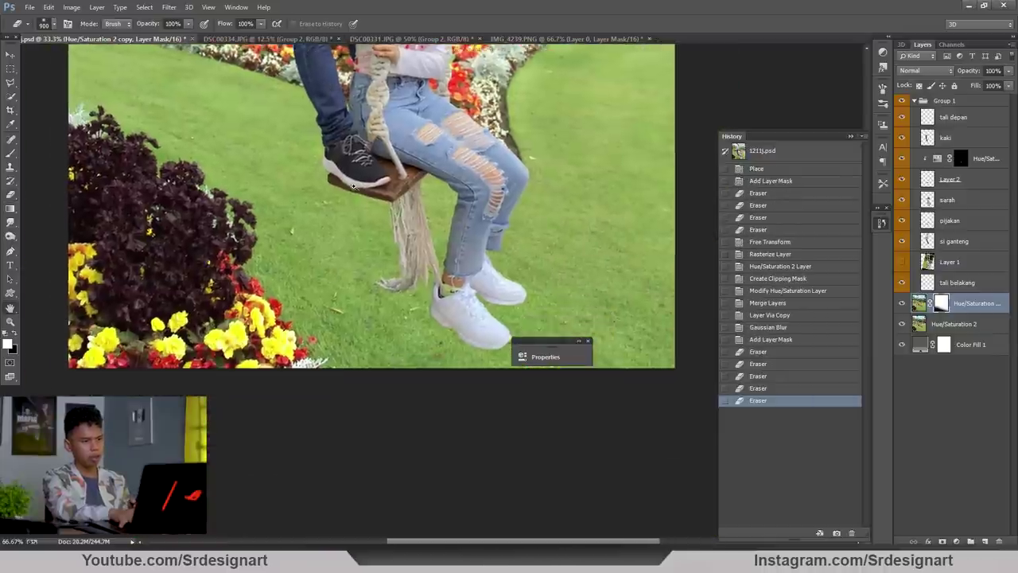
pyautogui.hotkey('ctrl', '+')
pyautogui.moveTo(408, 256); pyautogui.dragTo(272, 419)
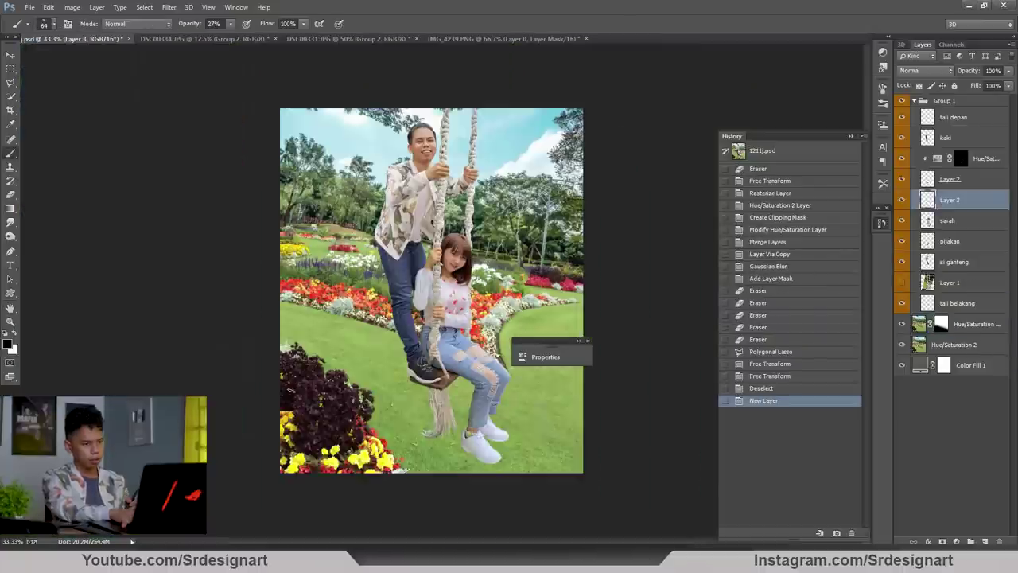
# - Brush diagonal shadow strokes across the lawn on Layer 3 at 27% opacity and hide that layer
pyautogui.moveTo(342, 388); pyautogui.dragTo(609, 477)
pyautogui.moveTo(270, 367); pyautogui.dragTo(629, 487)
pyautogui.moveTo(232, 359); pyautogui.dragTo(643, 493)
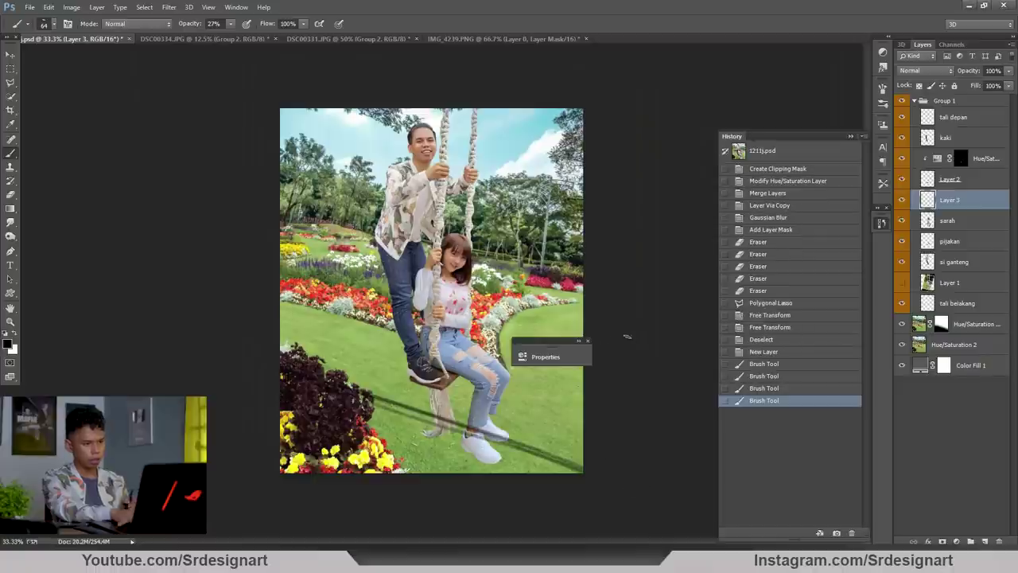
pyautogui.moveTo(589, 330); pyautogui.dragTo(239, 321)
pyautogui.moveTo(601, 331); pyautogui.dragTo(213, 323)
pyautogui.hotkey('ctrl', '-')
pyautogui.hotkey('ctrl', '+')
pyautogui.hotkey('ctrl', '+')
pyautogui.hotkey('ctrl', '+')
pyautogui.moveTo(440, 510); pyautogui.dragTo(382, 238)
pyautogui.hotkey('ctrl', '+')
pyautogui.moveTo(250, 215); pyautogui.dragTo(261, 238)
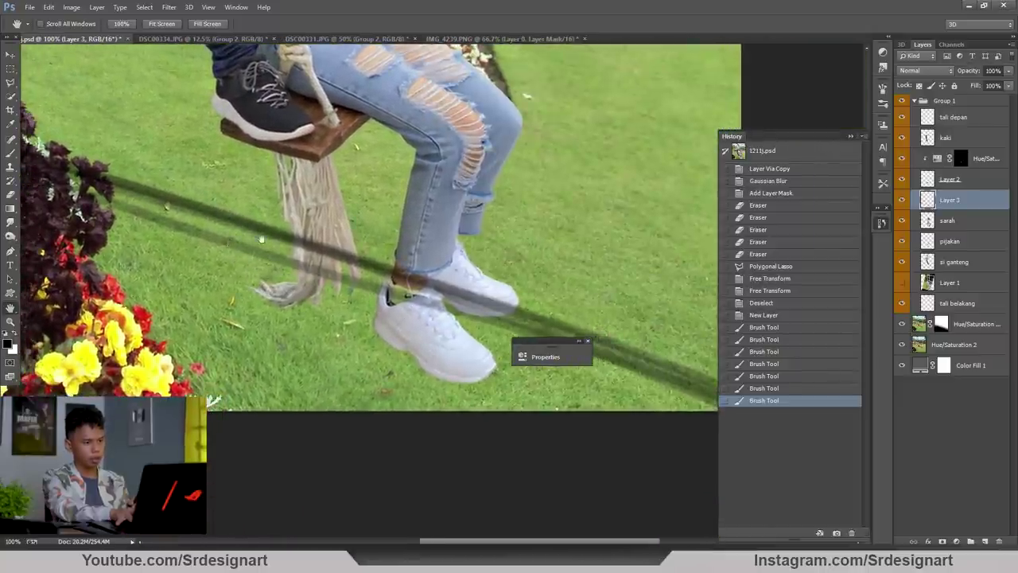
pyautogui.click(901, 200)
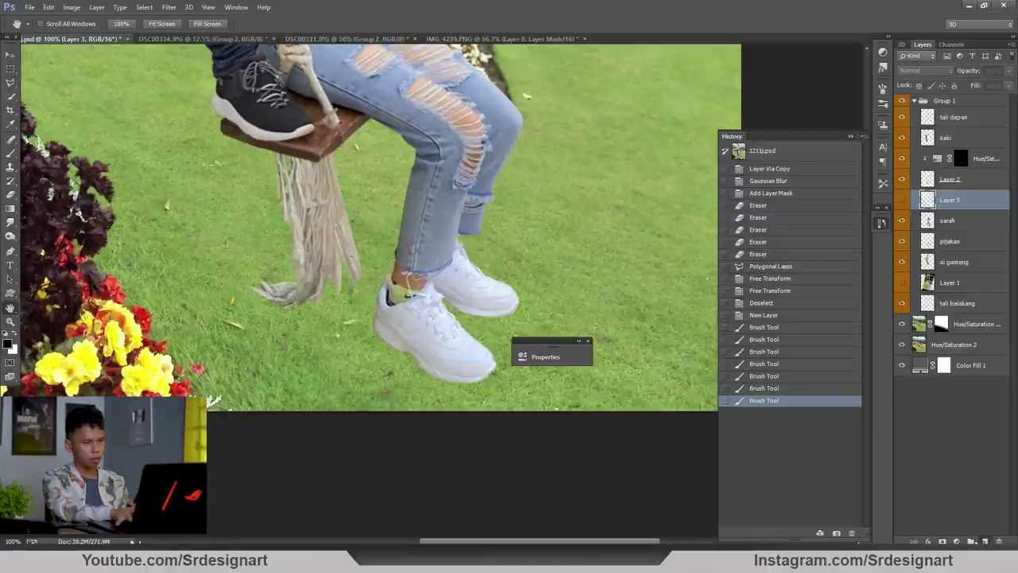
# - Create a new layer and paint a soft shadow on the grass under the rope's frayed end with a 175 px brush
pyautogui.hotkey('ctrl', 'shift', 'alt', 'n')
pyautogui.click(11, 155)
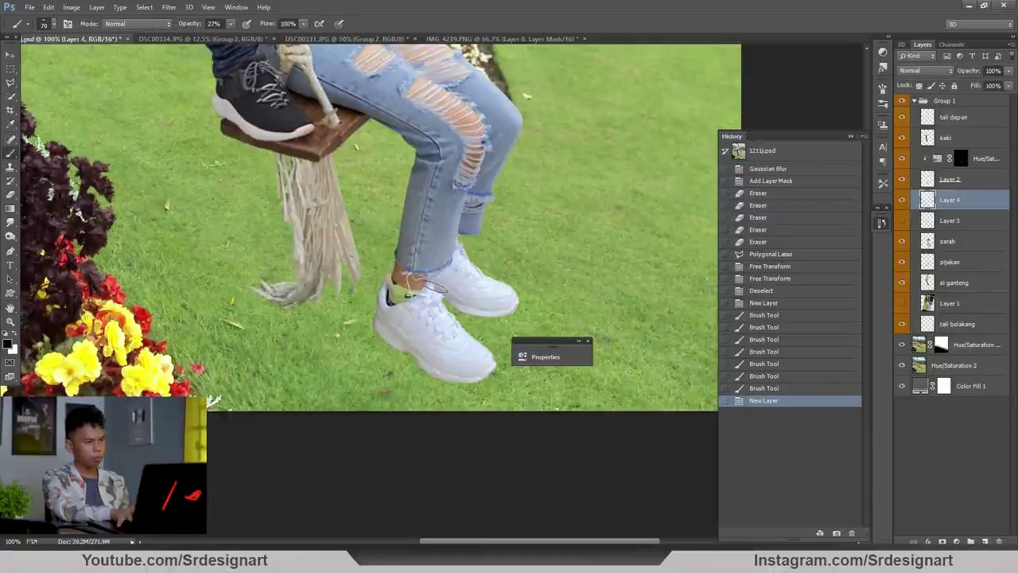
pyautogui.rightClick(408, 253)
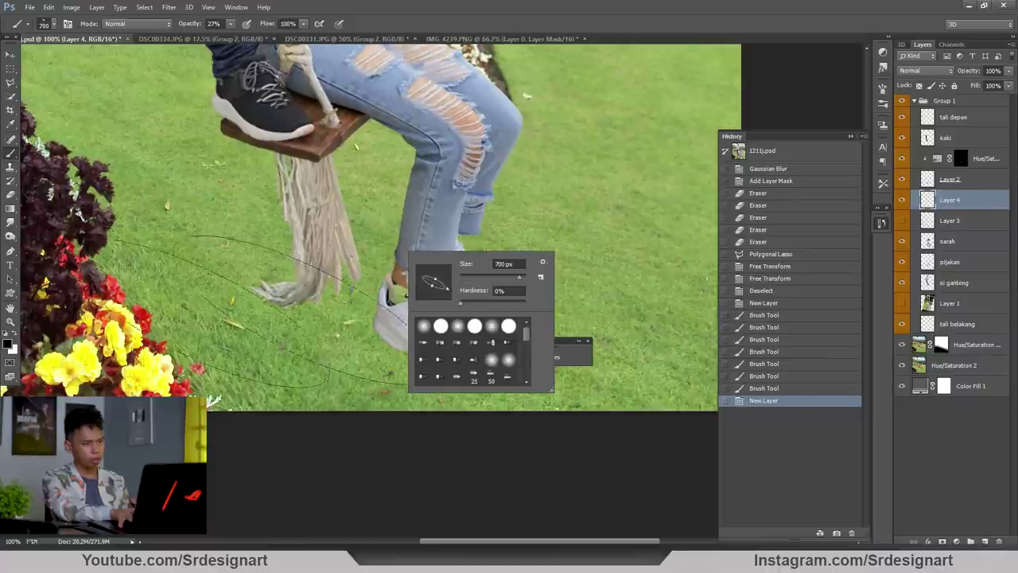
pyautogui.click(11, 156)
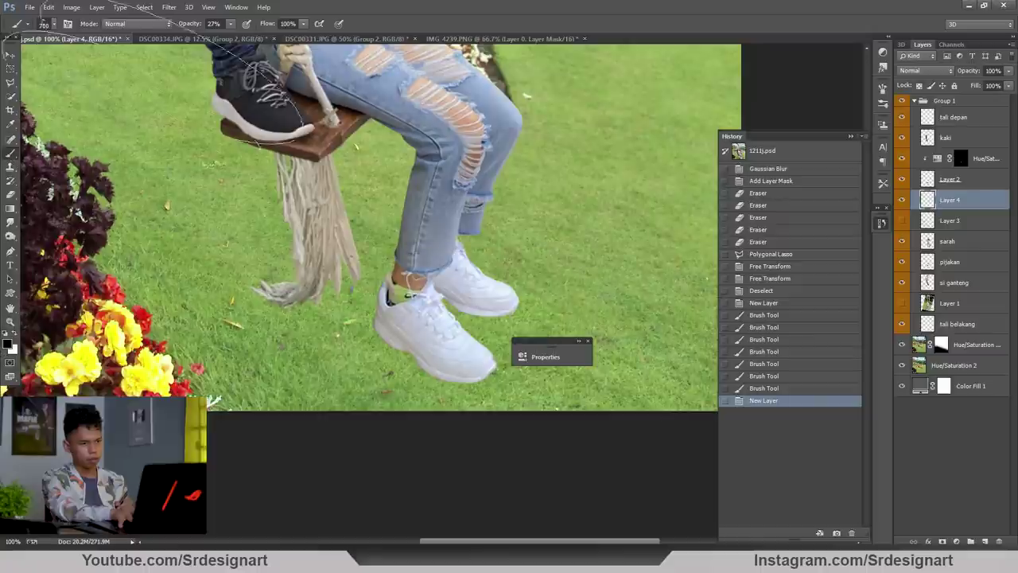
pyautogui.press('[')
pyautogui.press('[')
pyautogui.press('[')
pyautogui.press('[')
pyautogui.press('[')
pyautogui.press('[')
pyautogui.press('[')
pyautogui.press('[')
pyautogui.press('[')
pyautogui.moveTo(288, 296)
pyautogui.mouseDown()
pyautogui.moveTo(335, 319)
pyautogui.moveTo(302, 311)
pyautogui.moveTo(322, 320)
pyautogui.mouseUp()
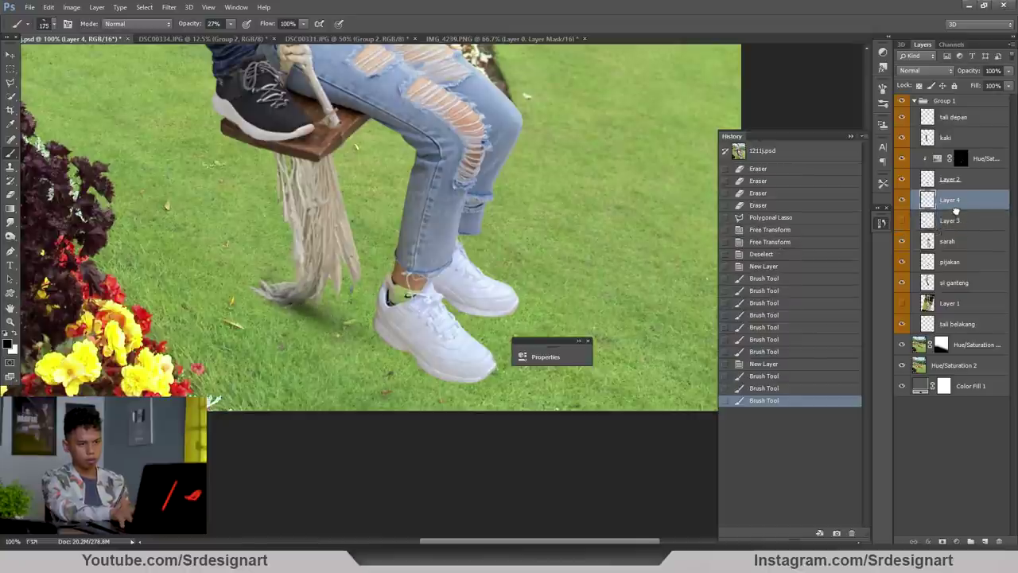
# - Move the shadow layer, Layer 4, below the sarah layer and set its opacity to 64%
pyautogui.hotkey('ctrl', '[')
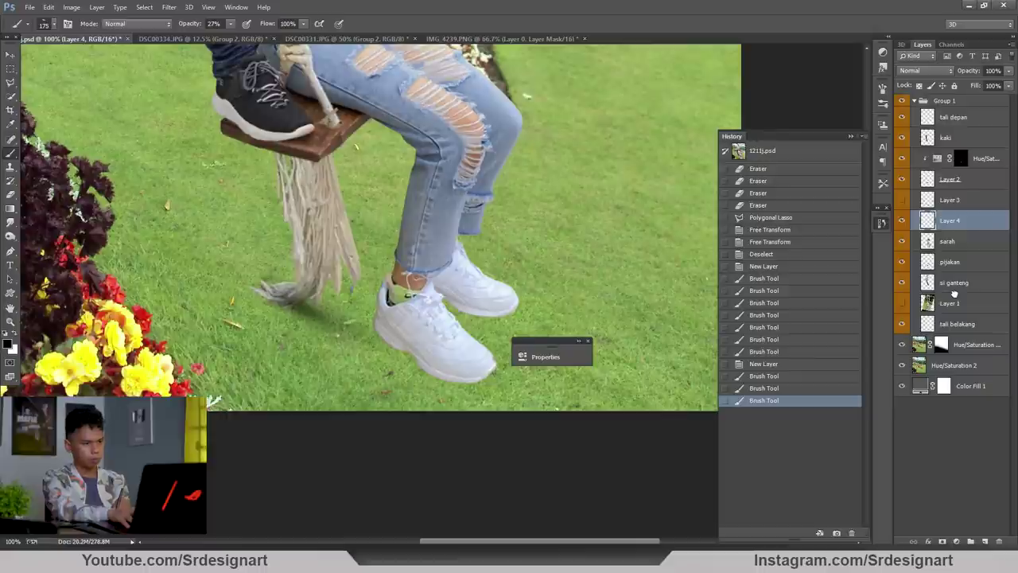
pyautogui.moveTo(942, 225); pyautogui.dragTo(954, 240)
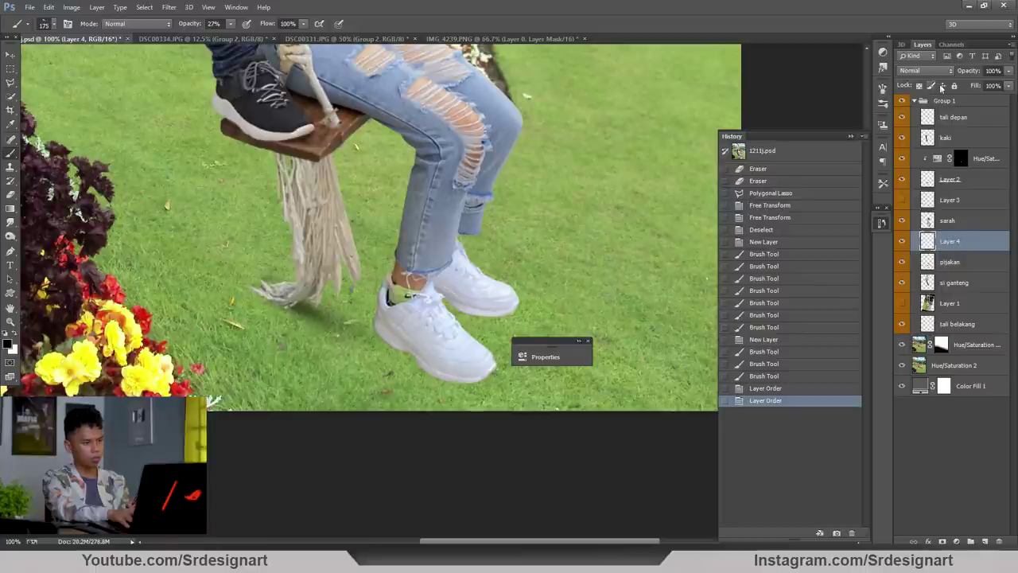
pyautogui.moveTo(967, 73)
pyautogui.mouseDown()
pyautogui.moveTo(941, 72)
pyautogui.moveTo(953, 73)
pyautogui.mouseUp()
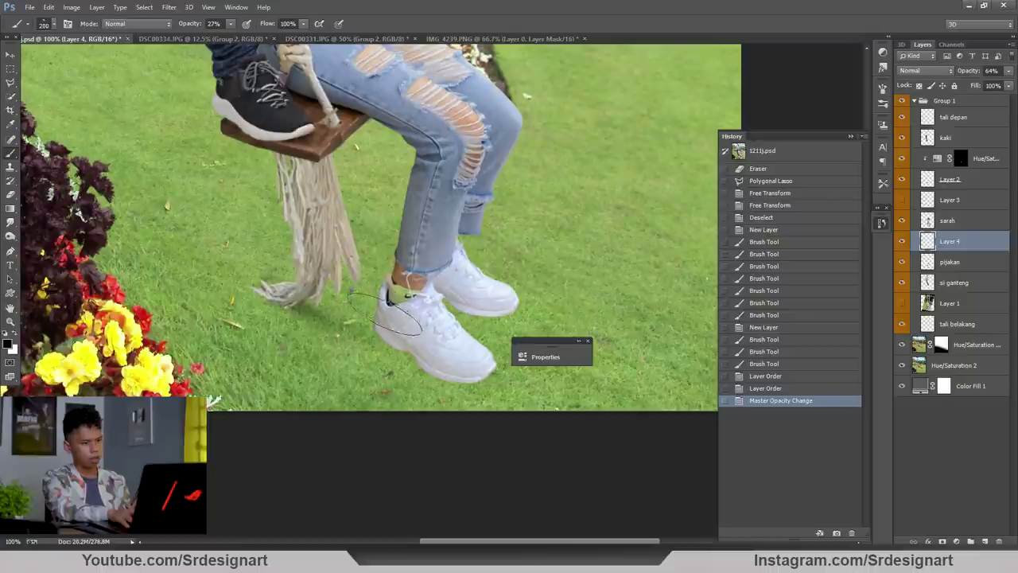
# - Build up a faint, broad shadow on the grass beside the white shoe with a large brush, ending at 8% opacity and 400 px
pyautogui.write('6')
pyautogui.press(']')
pyautogui.press(']')
pyautogui.press(']')
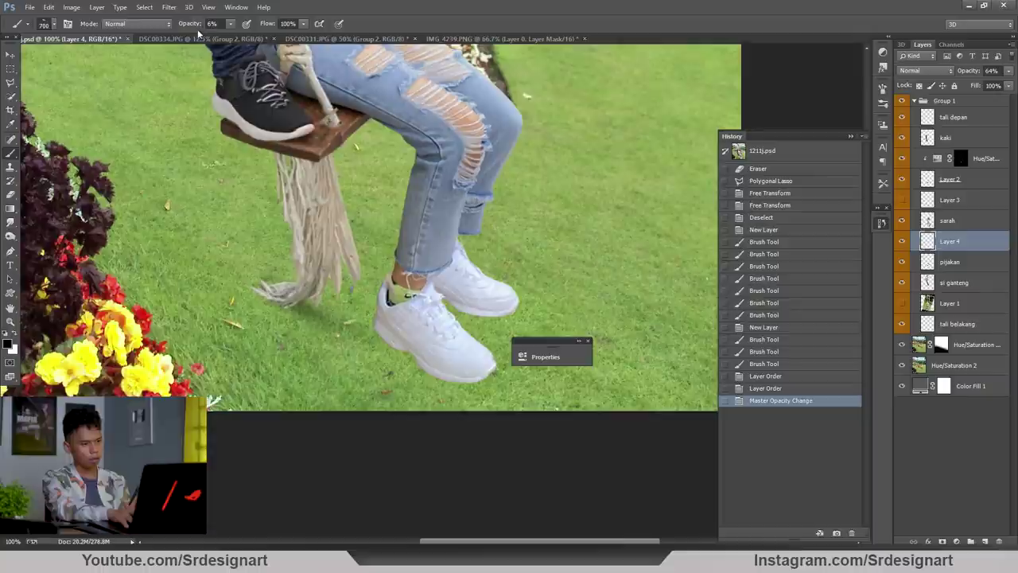
pyautogui.click(366, 348)
pyautogui.click(389, 357)
pyautogui.press('[')
pyautogui.press('[')
pyautogui.press('[')
pyautogui.click(381, 368)
pyautogui.moveTo(378, 367); pyautogui.dragTo(413, 389)
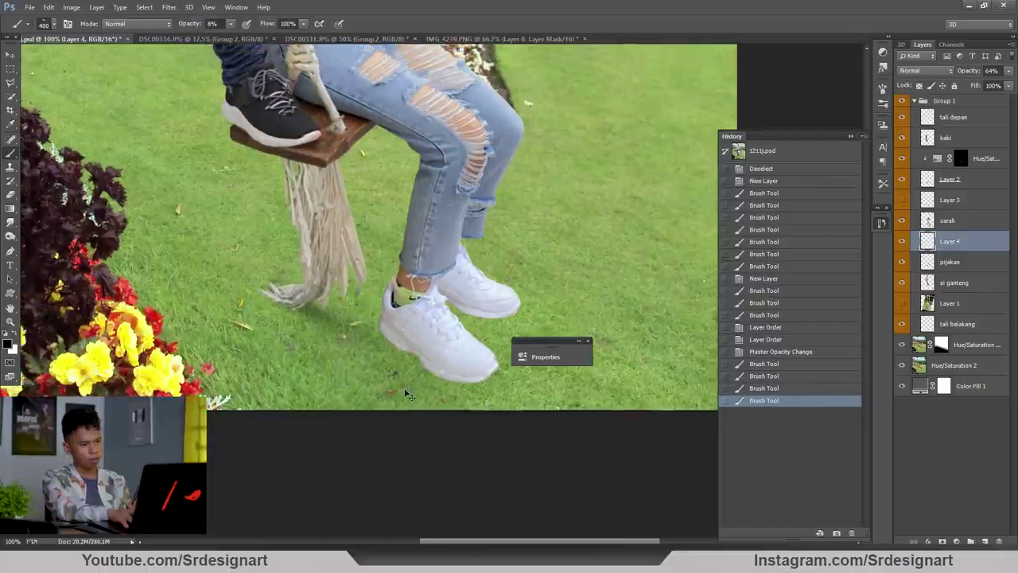
# - Extend the soft shadow over the grass below and around the woman's white shoes with an enlarged low-opacity brush
pyautogui.scroll(-2, 429, 381)
pyautogui.scroll(2, 433, 334)
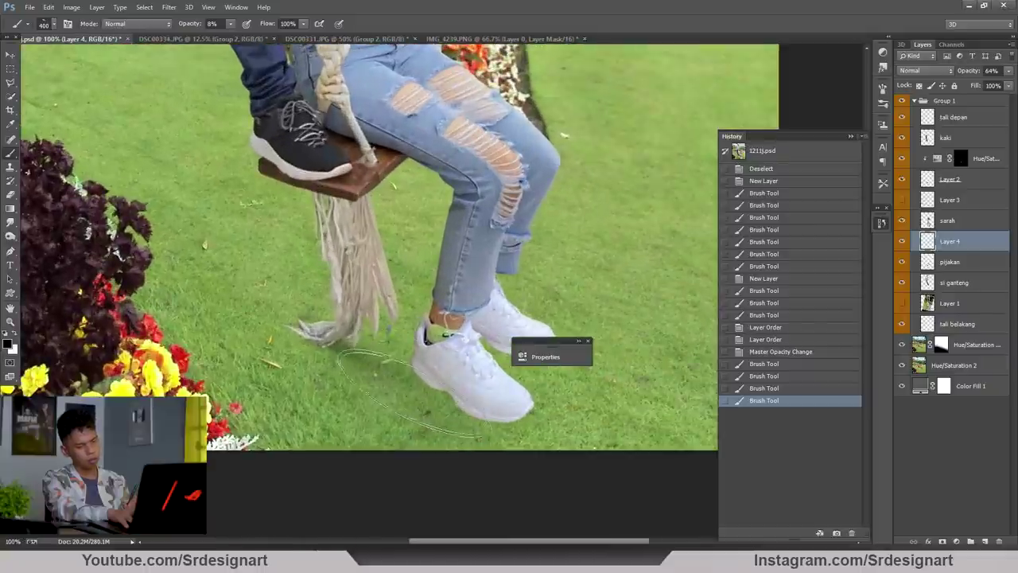
pyautogui.click(422, 406)
pyautogui.press(']')
pyautogui.press(']')
pyautogui.click(426, 433)
pyautogui.click(405, 451)
pyautogui.click(322, 476)
pyautogui.click(477, 438)
pyautogui.click(486, 421)
pyautogui.click(485, 392)
pyautogui.click(478, 396)
pyautogui.click(465, 398)
pyautogui.click(454, 399)
# - Deepen the shadow on the grass between the rope's frayed end and the near shoe with a smaller brush
pyautogui.press('[')
pyautogui.press('[')
pyautogui.press('[')
pyautogui.press('[')
pyautogui.click(390, 383)
pyautogui.click(376, 378)
# - Darken the contact shadow along the sole of the near white shoe with a 50 px brush
pyautogui.press('[')
pyautogui.press('[')
pyautogui.press('[')
pyautogui.press('[')
pyautogui.press('[')
pyautogui.press('[')
pyautogui.press('[')
pyautogui.press('[')
pyautogui.press('[')
pyautogui.press('[')
pyautogui.click(426, 387)
pyautogui.click(439, 398)
pyautogui.click(454, 411)
pyautogui.click(466, 420)
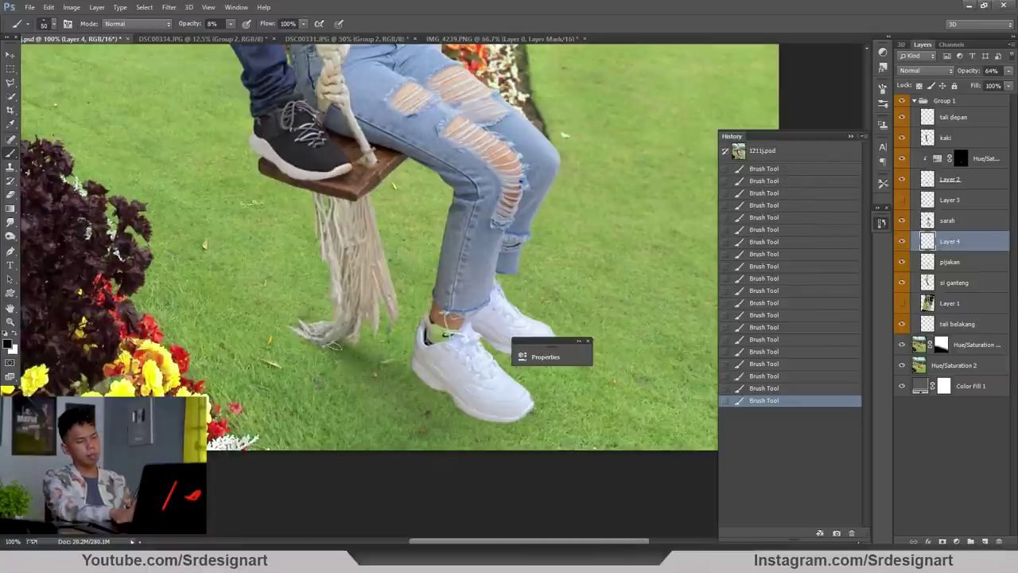